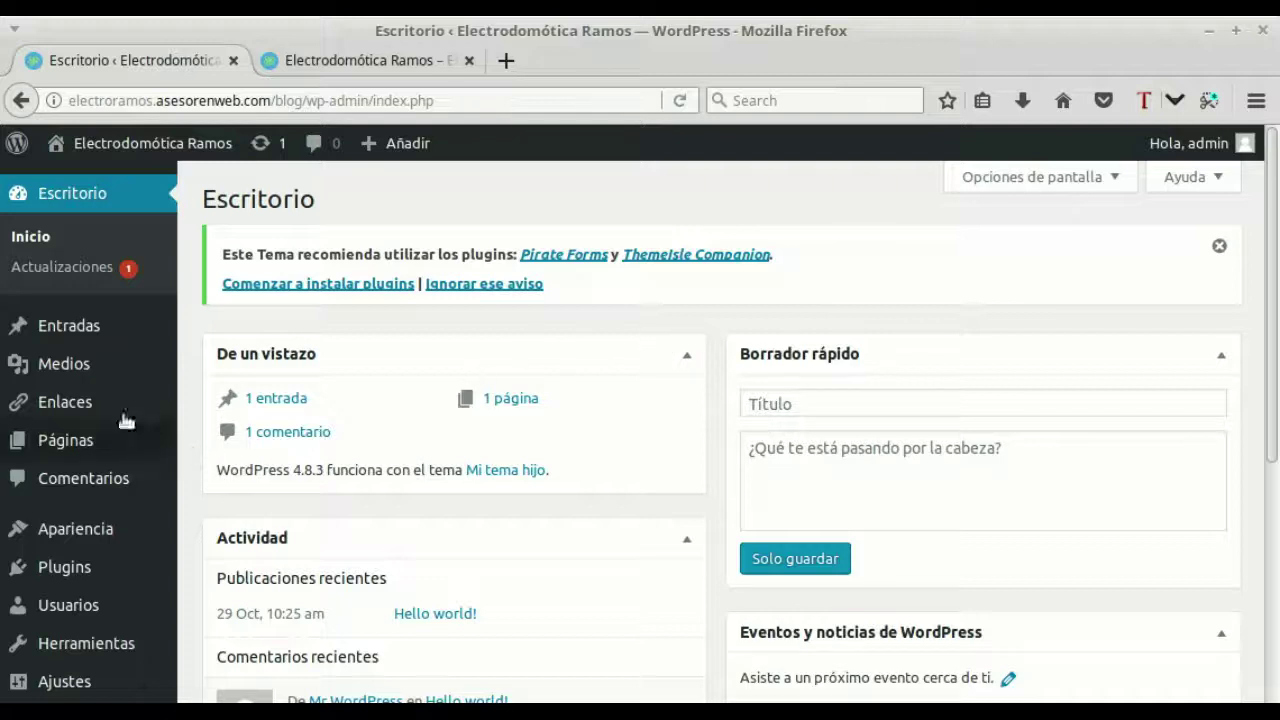
# Update the Zerif Lite theme to version 1.8.5.31 from the WordPress updates page.
pyautogui.click(108, 268)
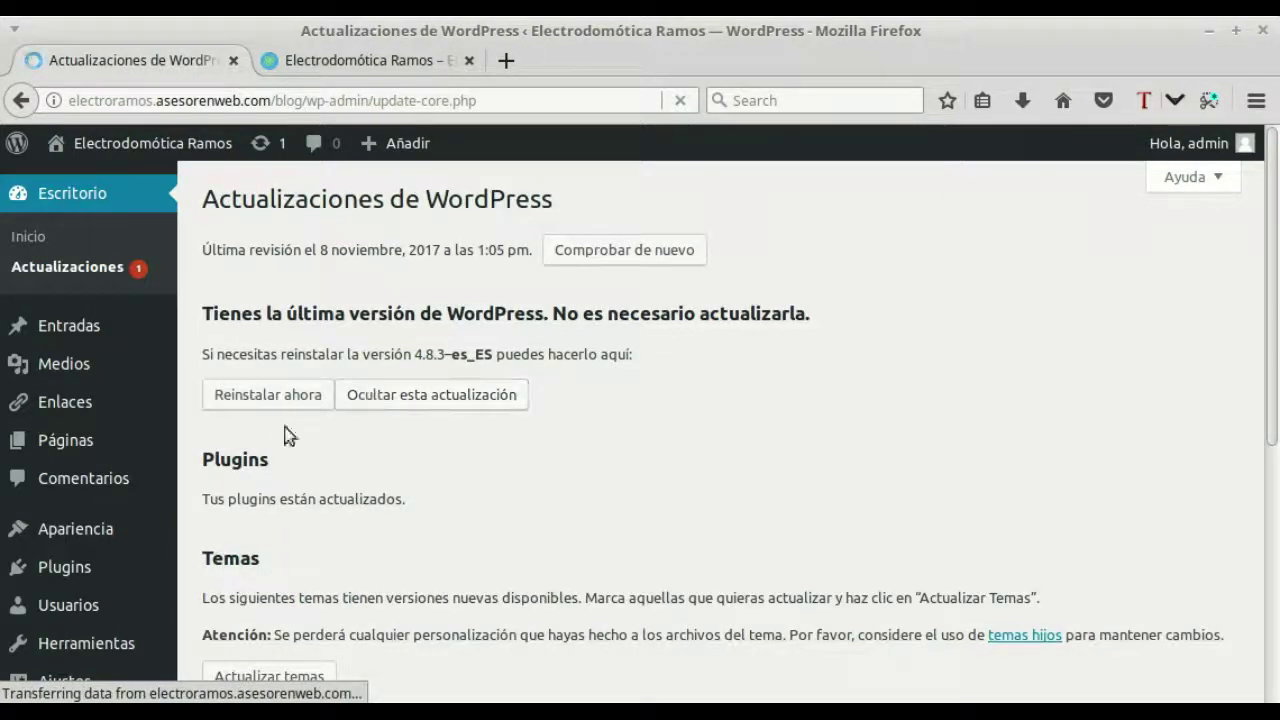
pyautogui.scroll(-5, 557, 491)
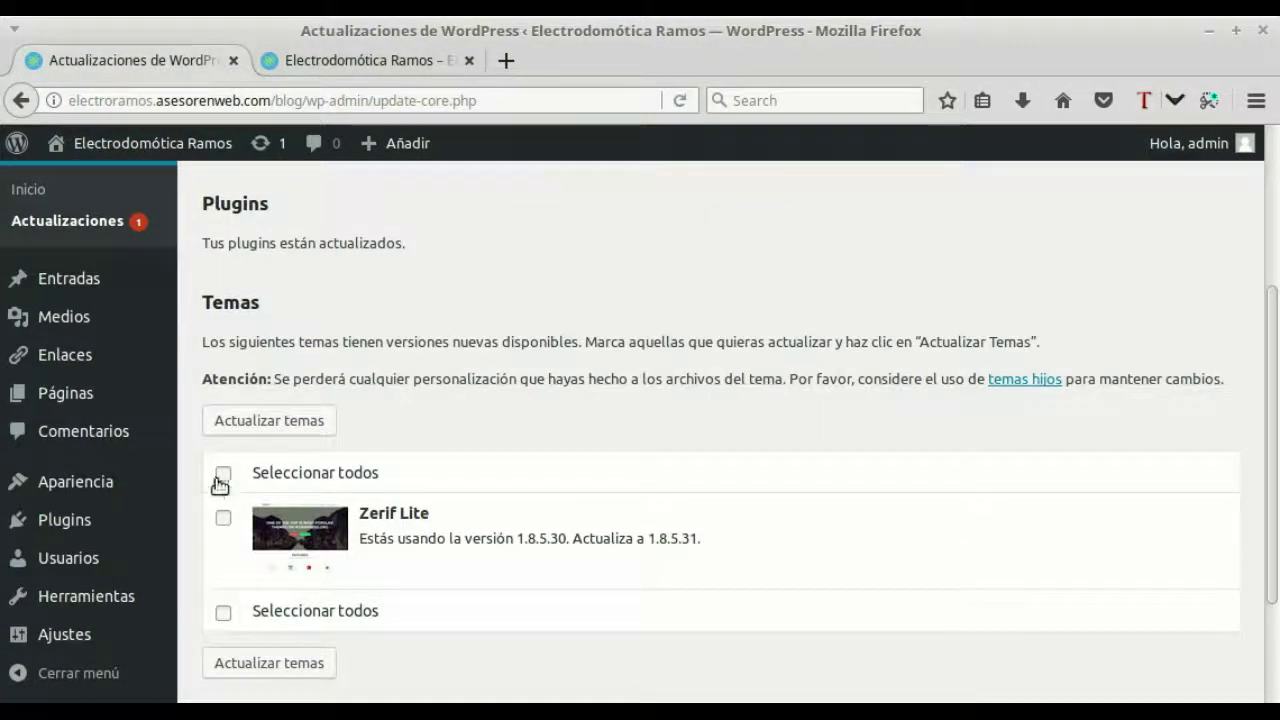
pyautogui.click(223, 473)
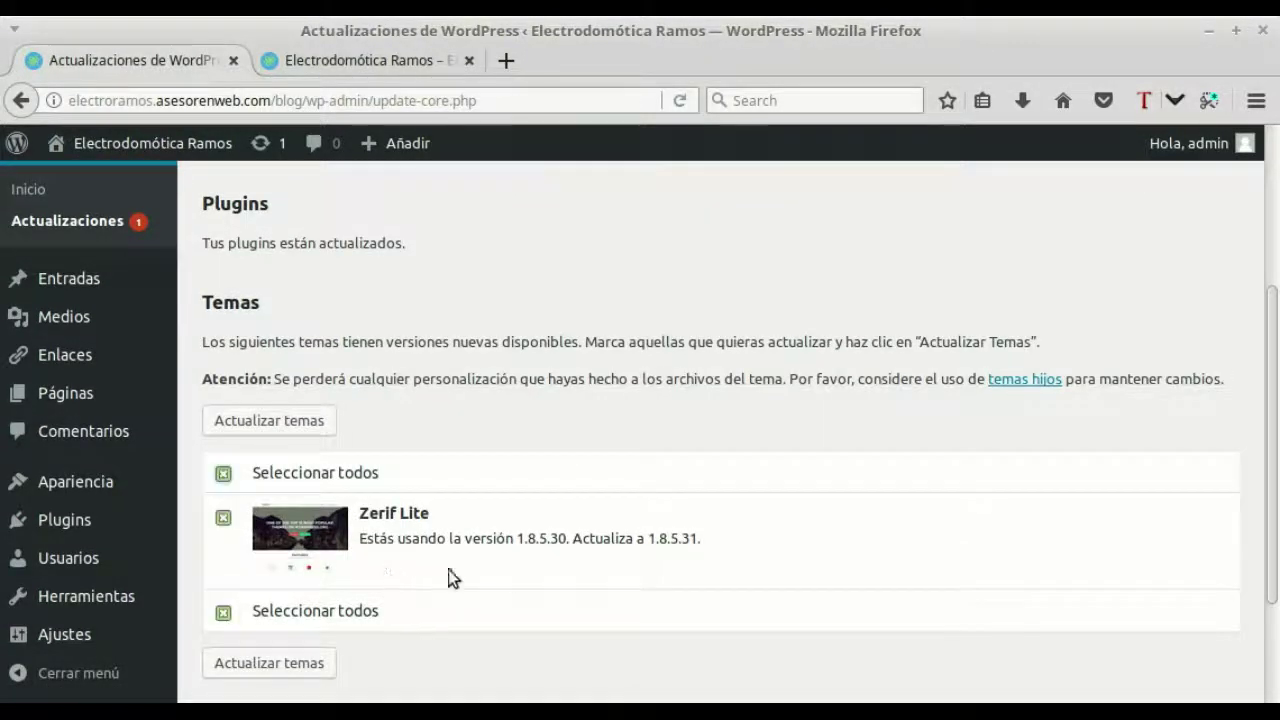
pyautogui.click(295, 428)
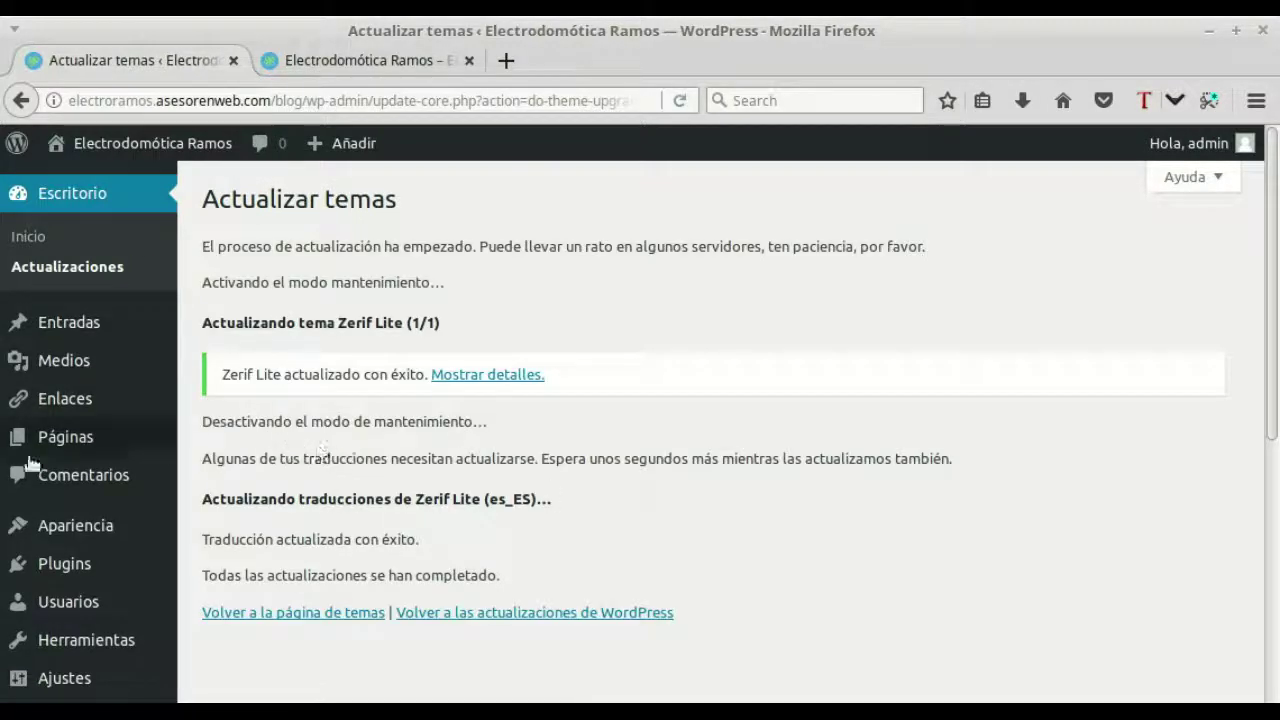
# View the list of installed plugins and the list of all posts.
pyautogui.moveTo(66, 534)
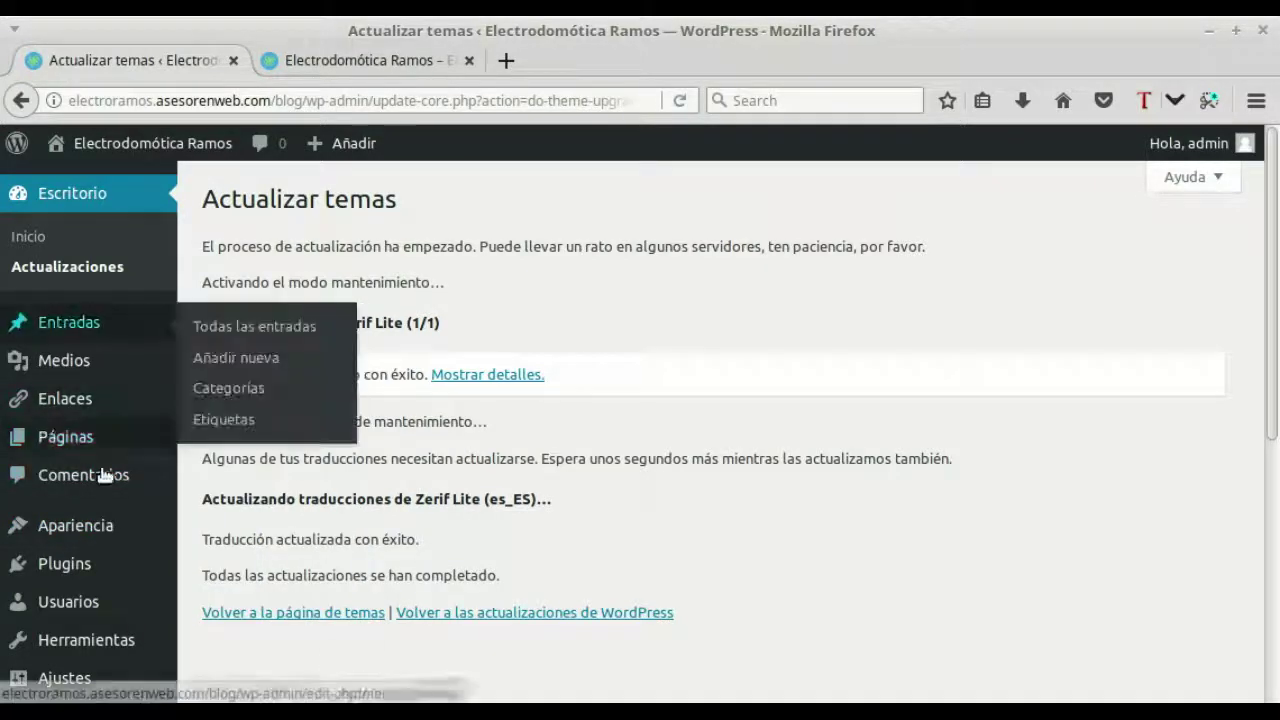
pyautogui.click(62, 566)
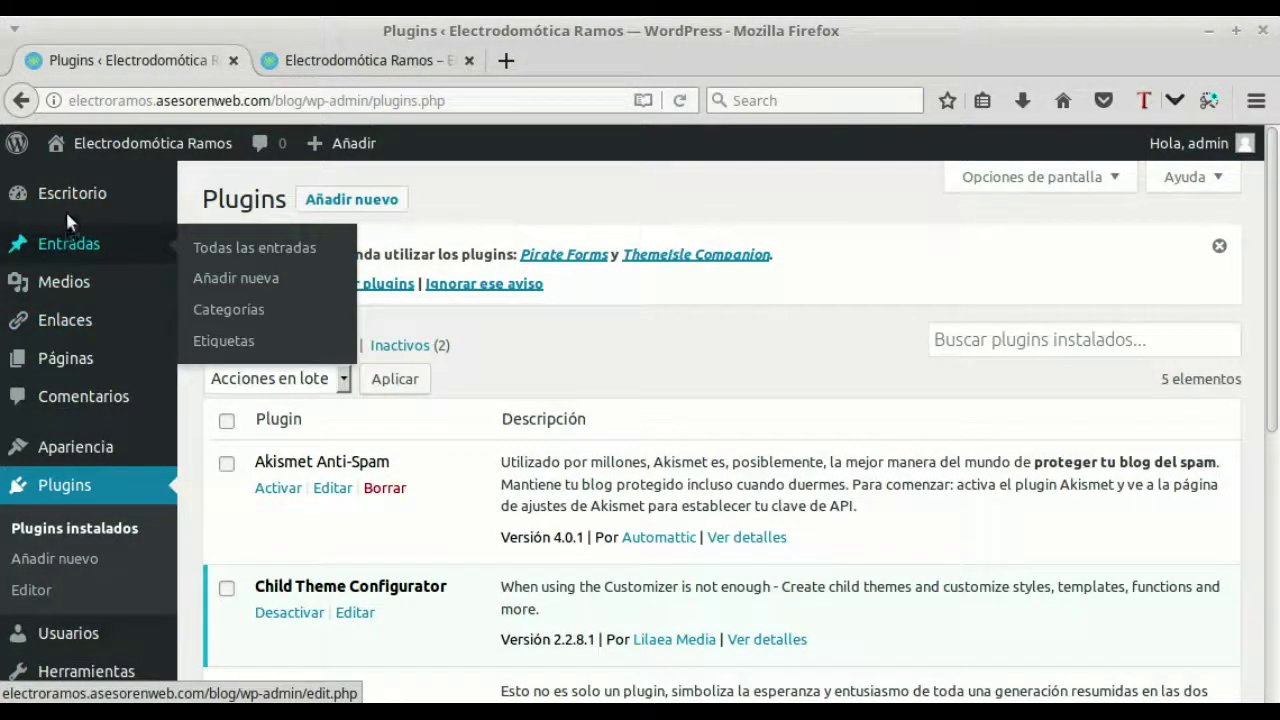
pyautogui.click(85, 241)
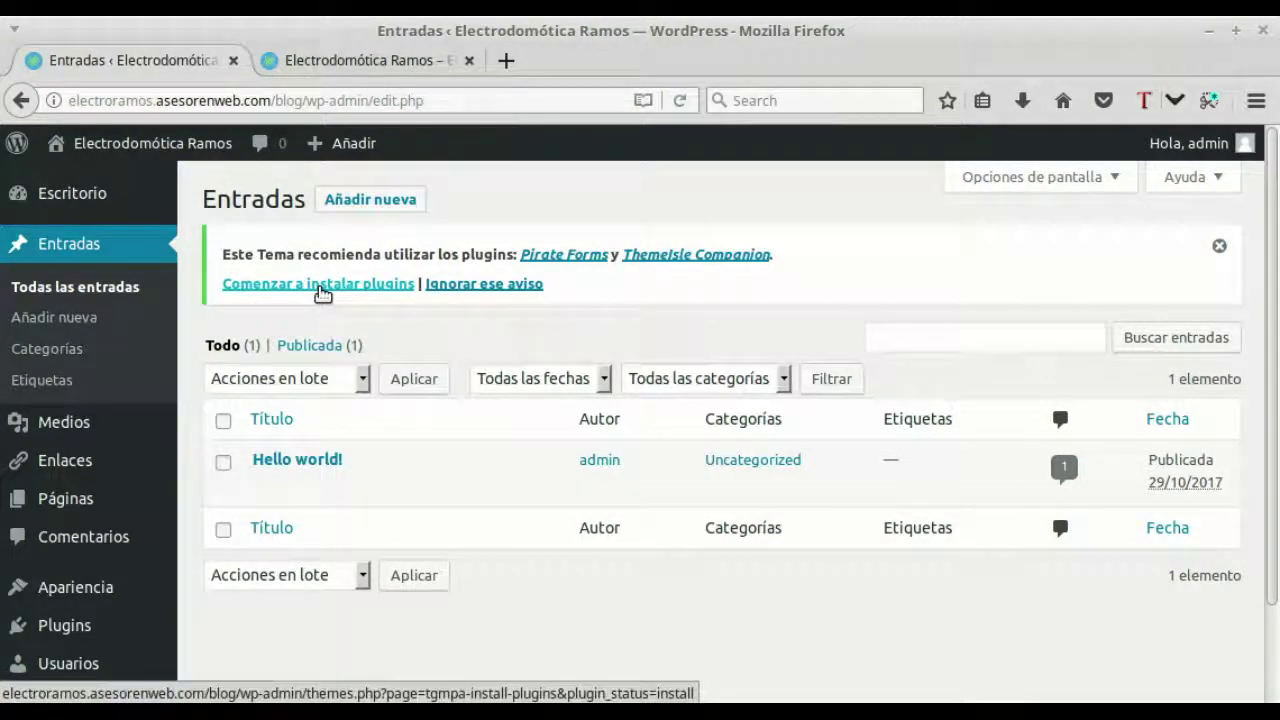
# Install the theme's recommended plugins, Pirate Forms and ThemeIsle Companion, together with the Instalar bulk action.
pyautogui.click(322, 290)
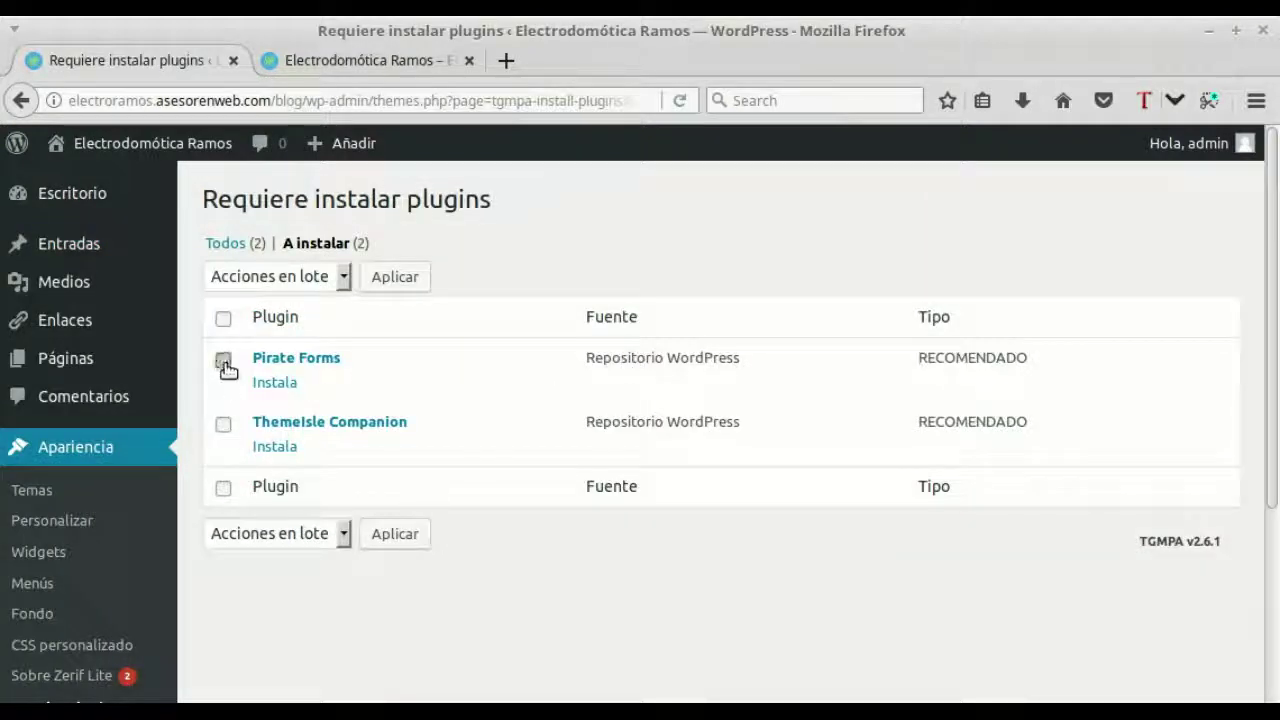
pyautogui.click(224, 425)
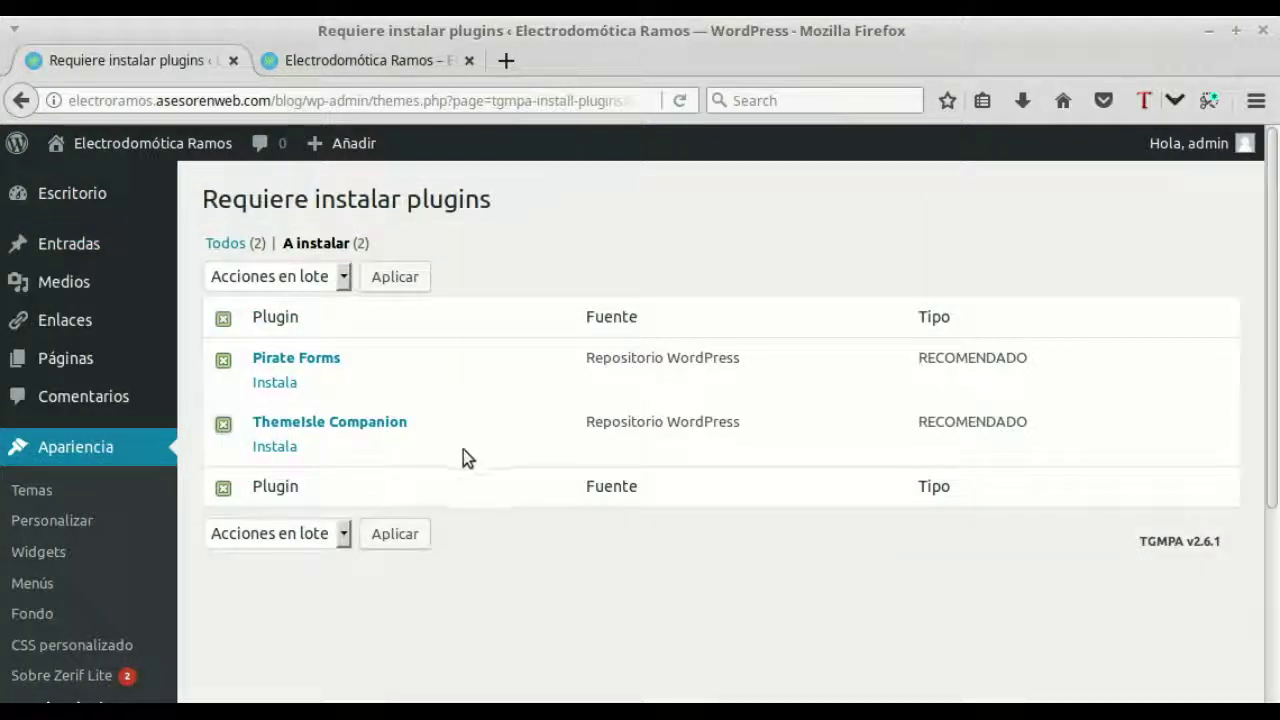
pyautogui.click(318, 277)
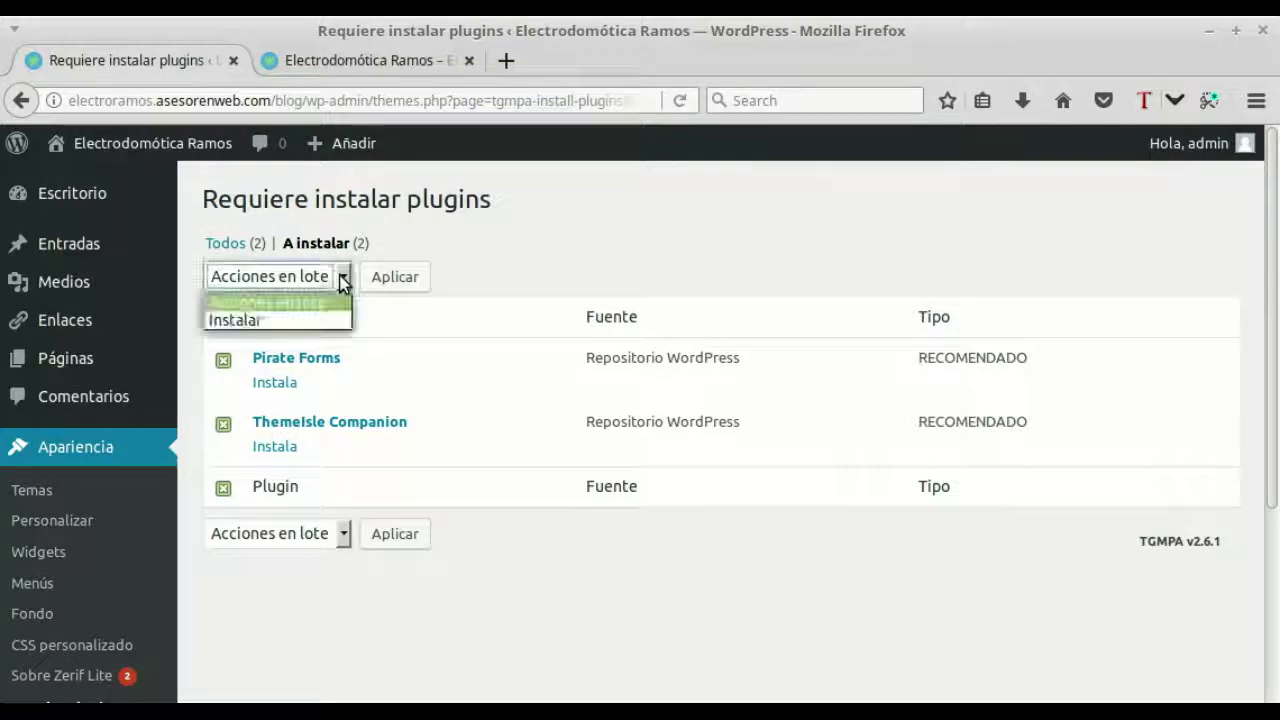
pyautogui.click(297, 320)
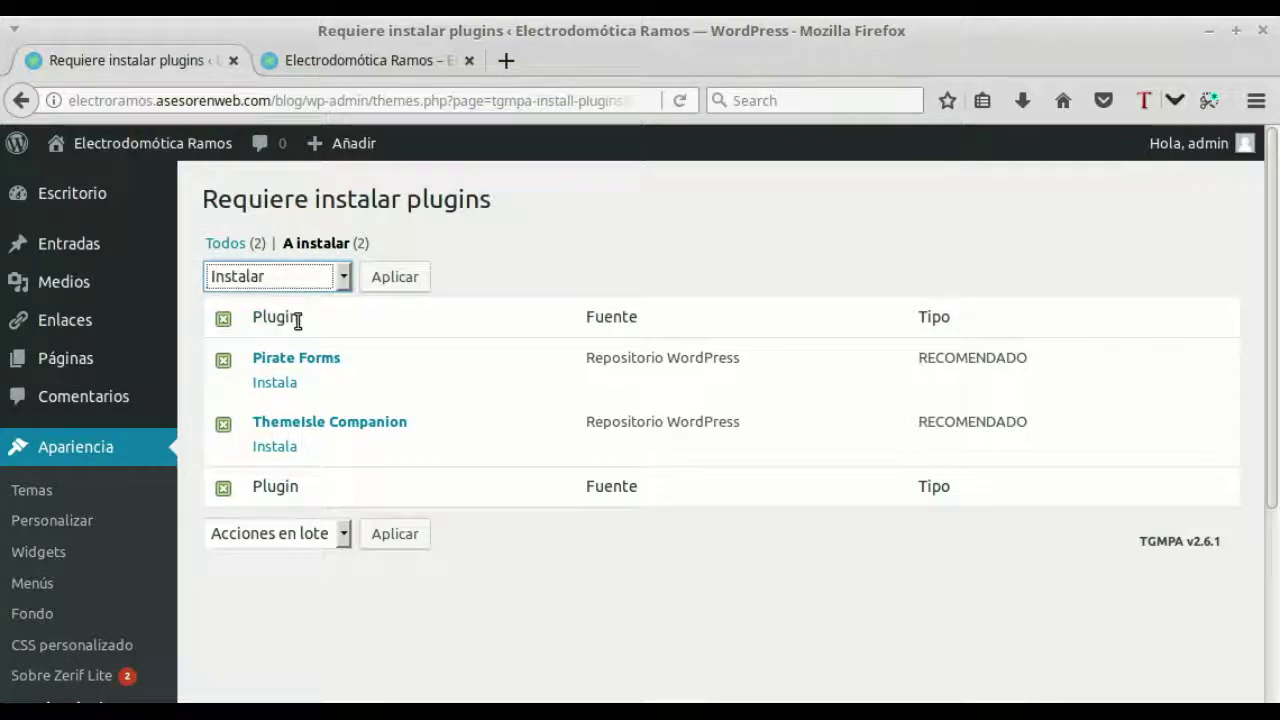
pyautogui.click(344, 281)
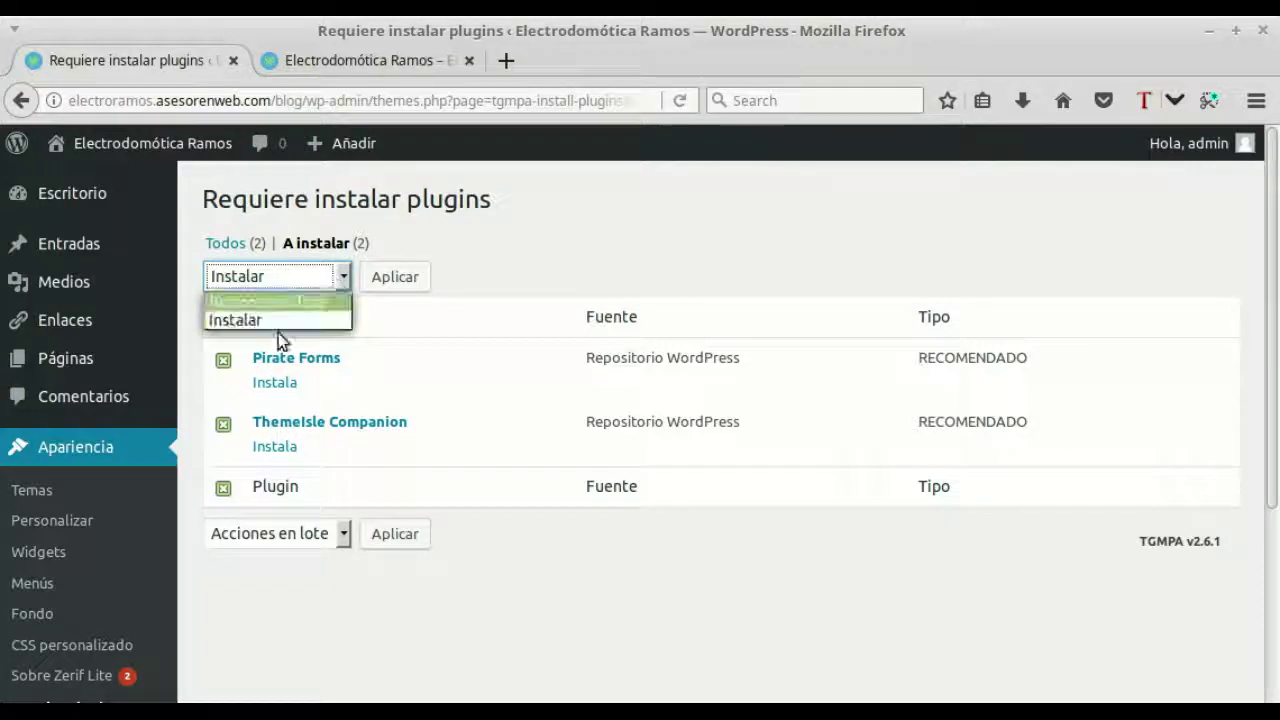
pyautogui.click(265, 320)
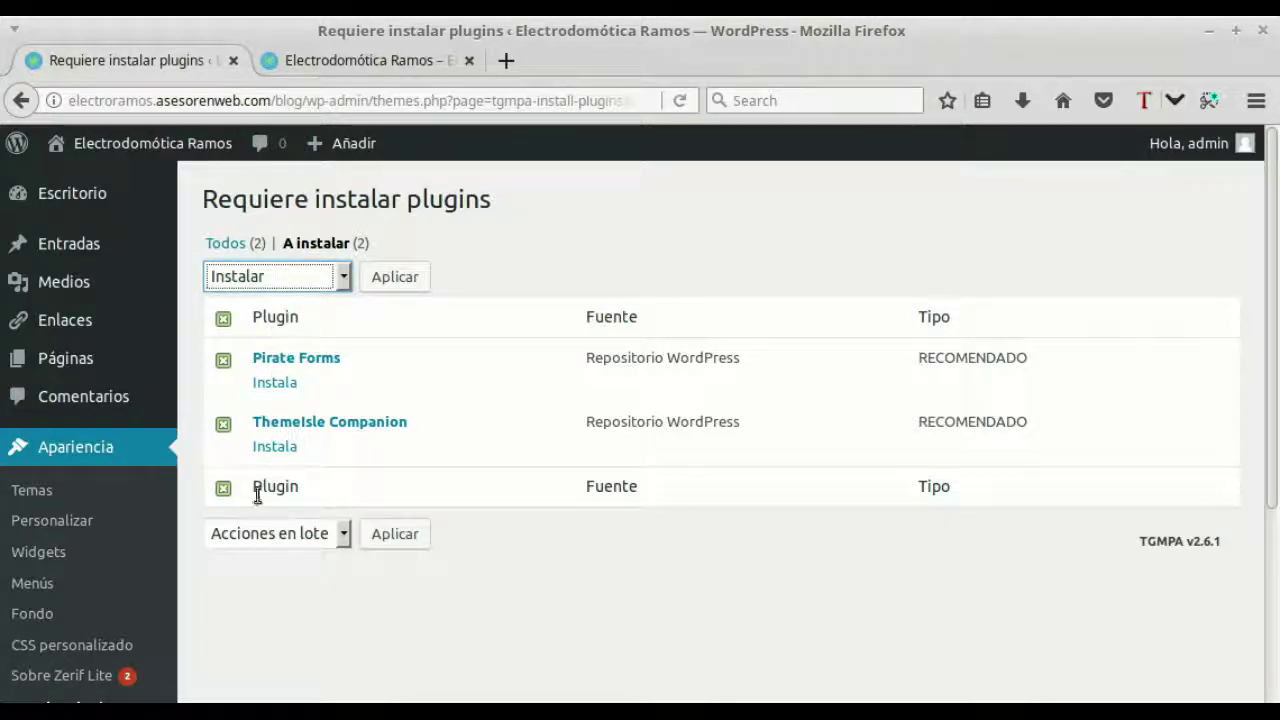
pyautogui.click(390, 282)
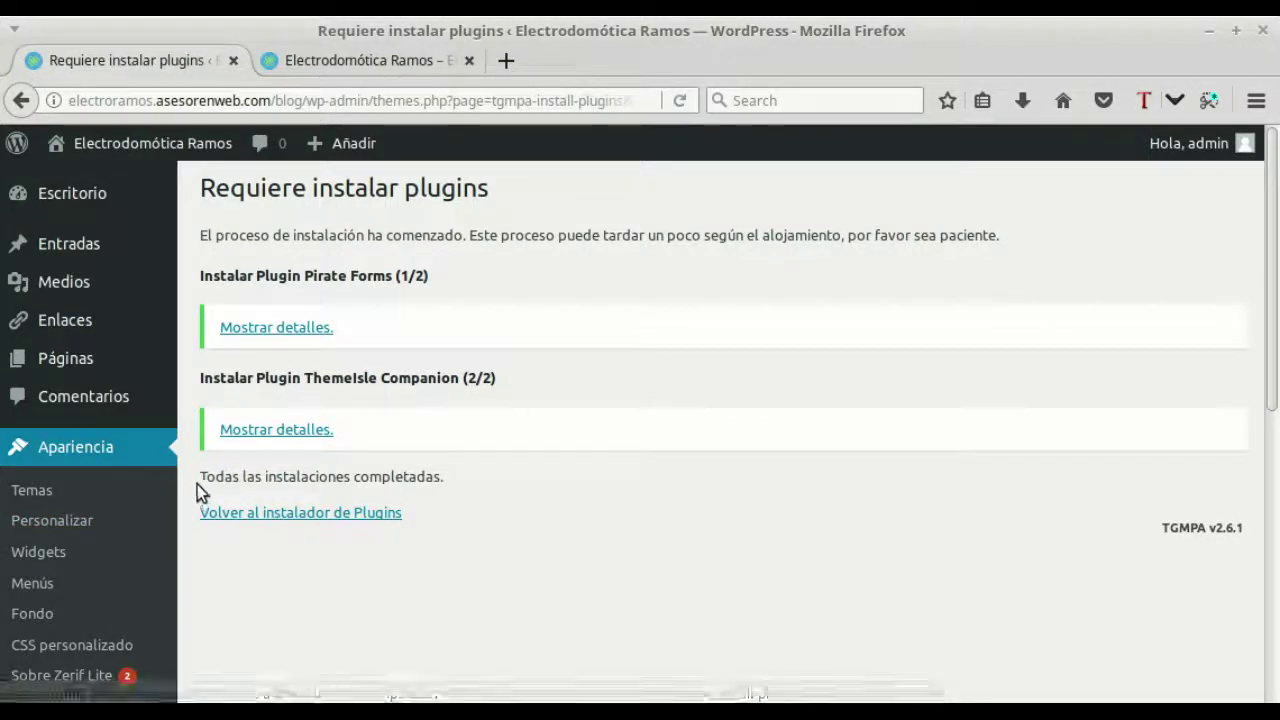
pyautogui.moveTo(197, 484); pyautogui.dragTo(254, 477)
pyautogui.moveTo(449, 483); pyautogui.dragTo(366, 500)
pyautogui.click(371, 490)
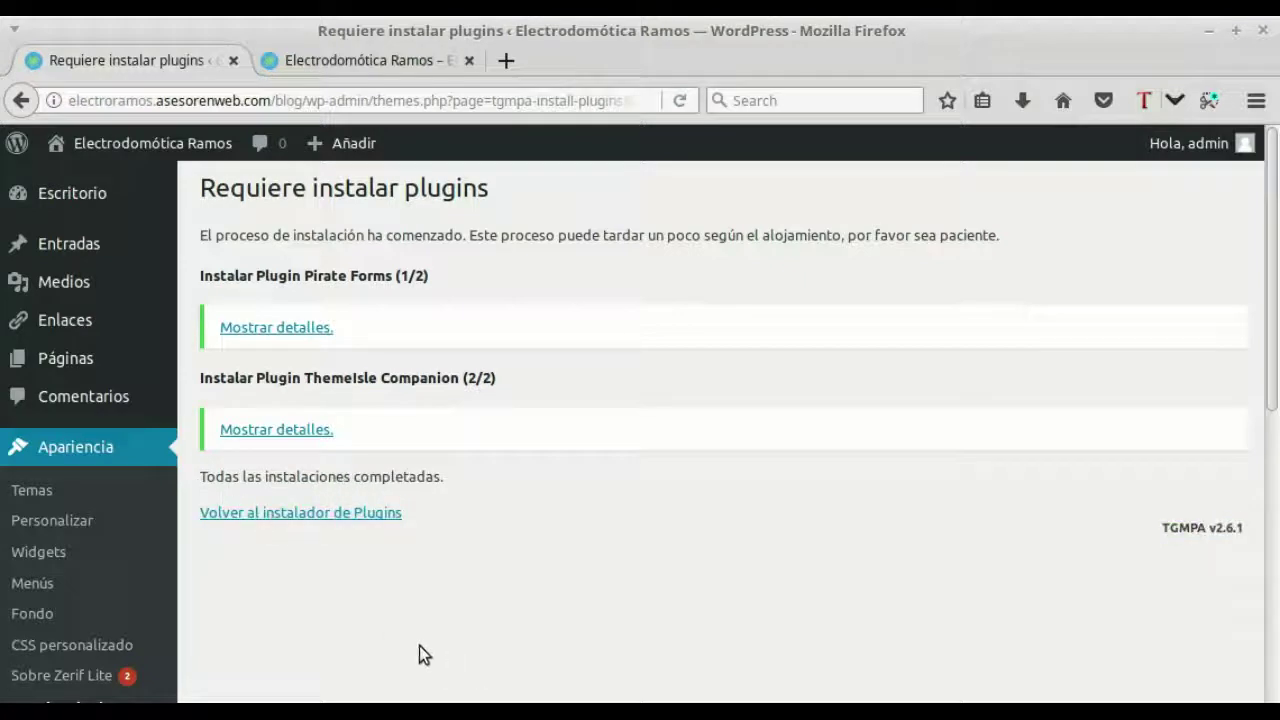
# Open the Sobre Zerif Lite page and examine the theme version, description and Primeros pasos section.
pyautogui.click(40, 700)
pyautogui.scroll(-2, 100, 580)
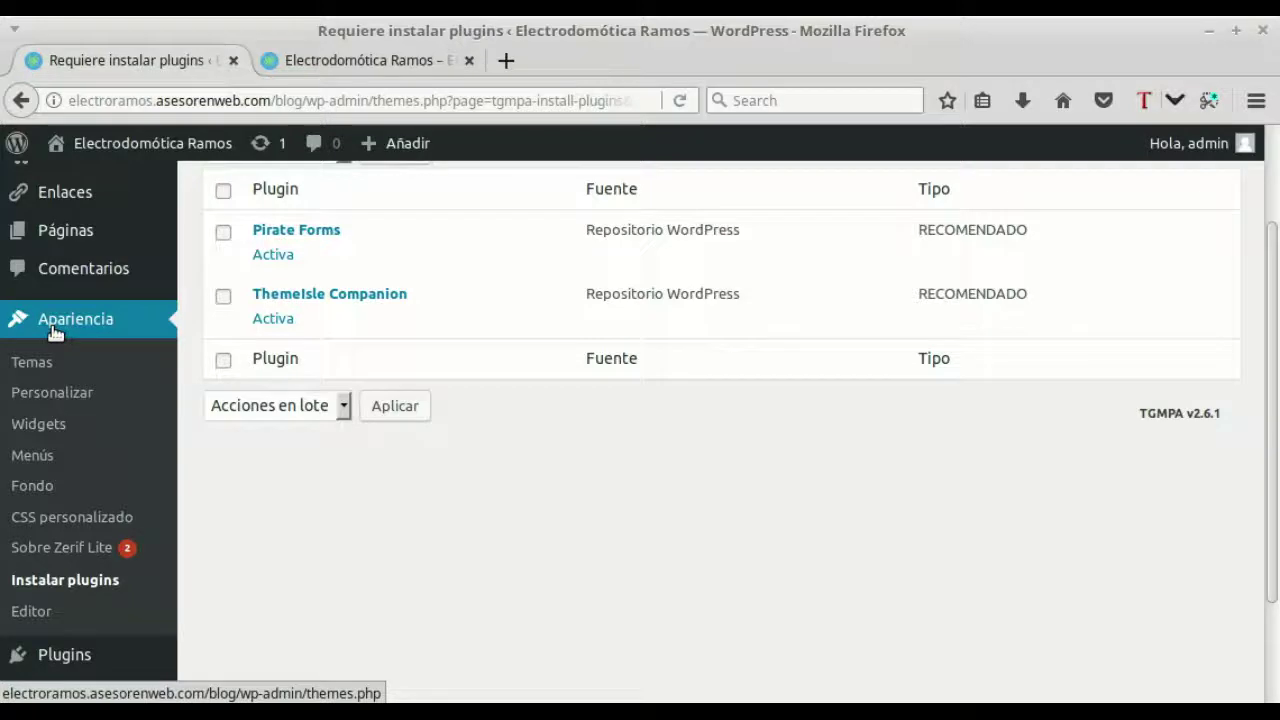
pyautogui.click(60, 550)
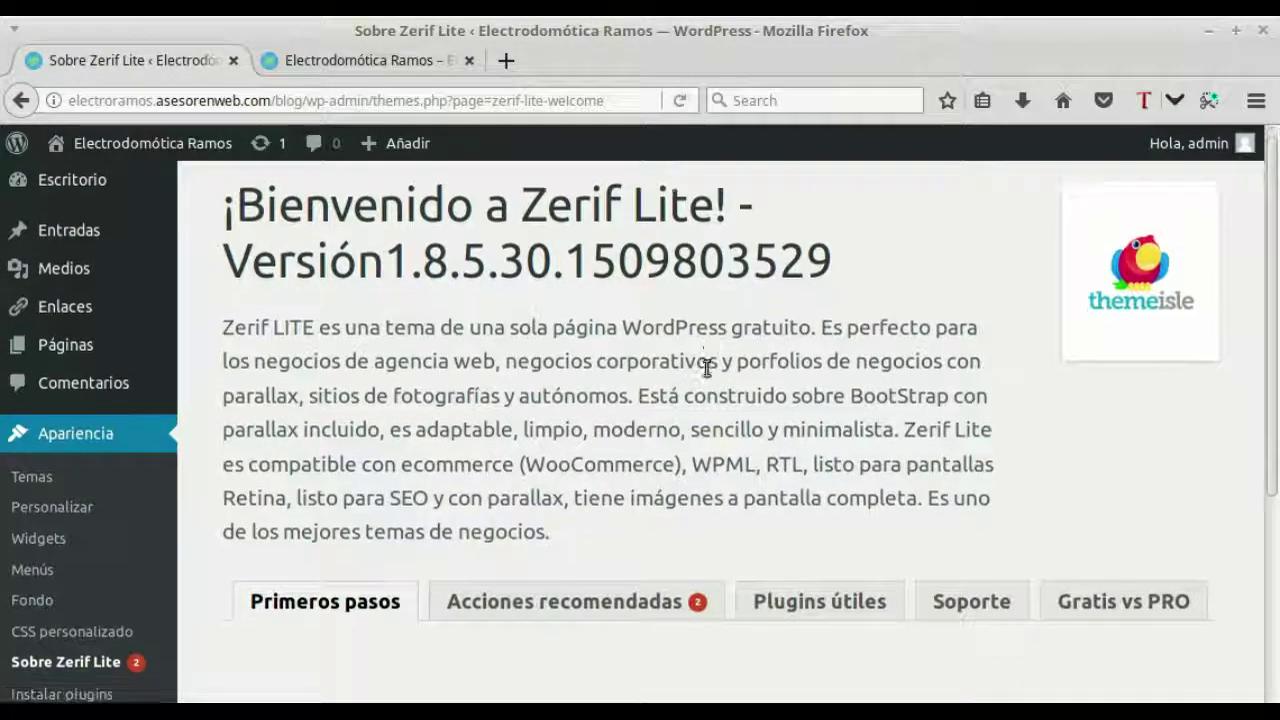
pyautogui.scroll(-5, 690, 365)
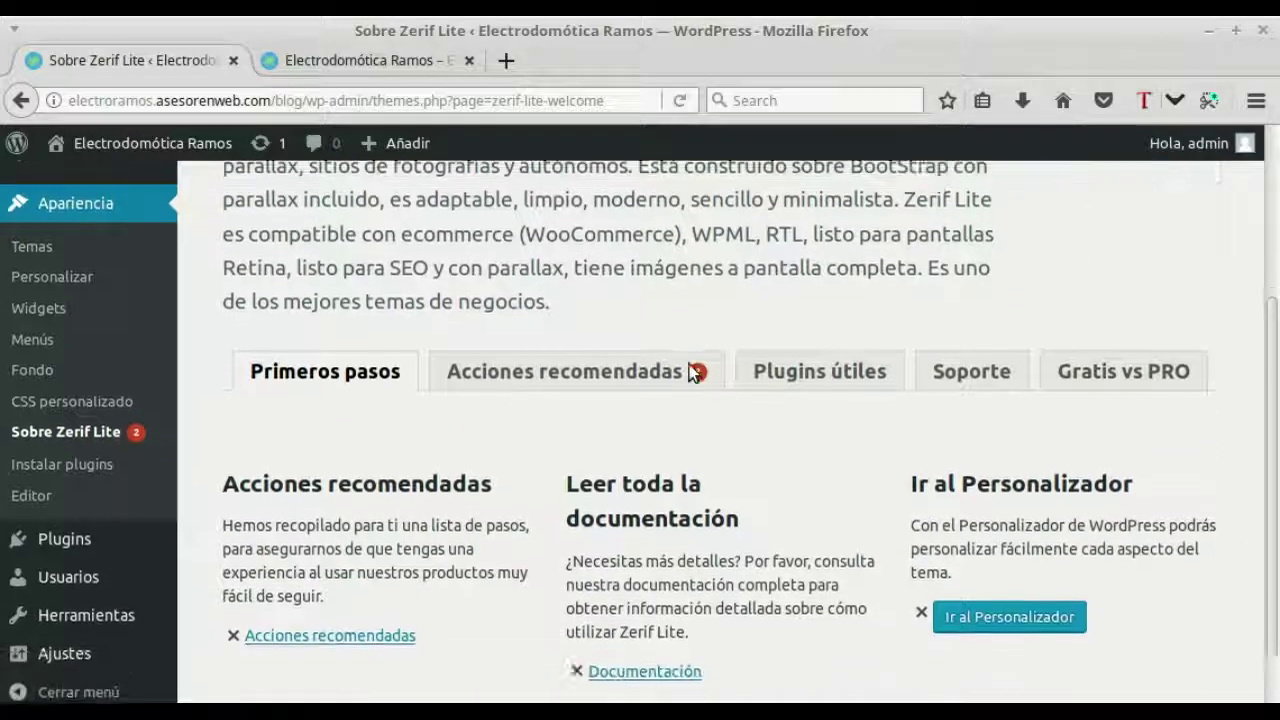
pyautogui.scroll(-2, 689, 370)
pyautogui.scroll(6, 548, 354)
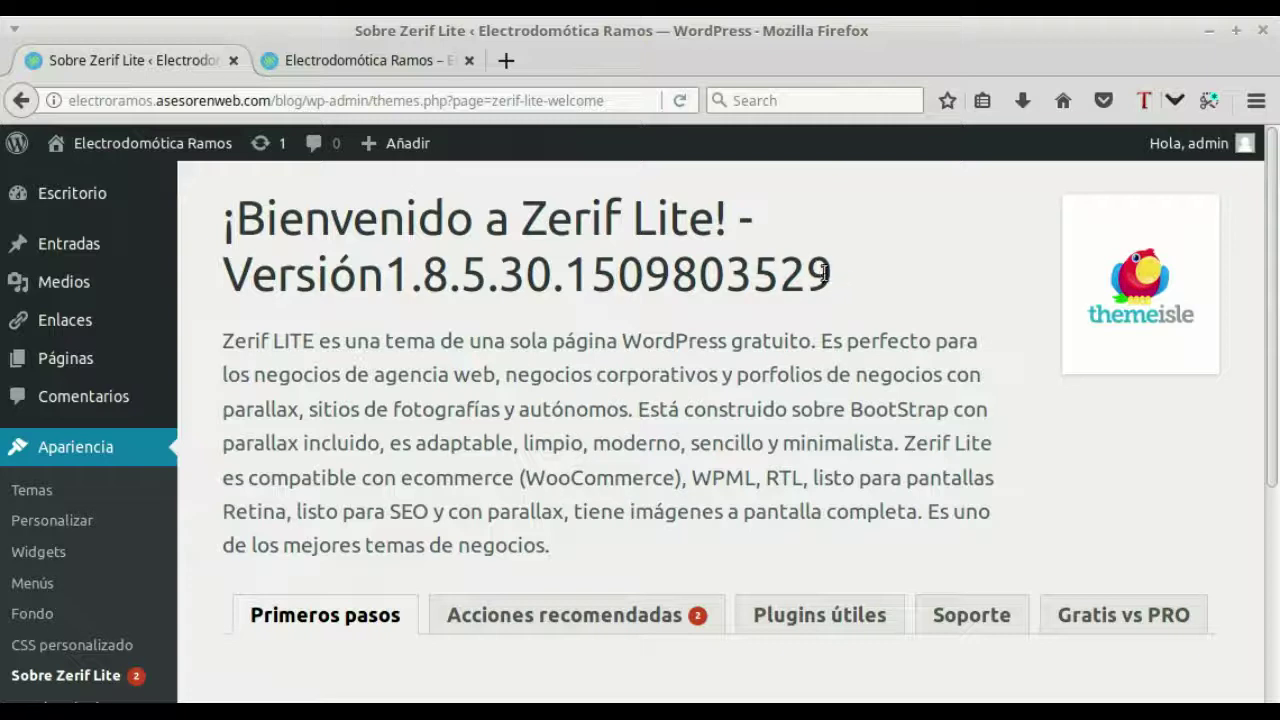
pyautogui.scroll(-5, 823, 277)
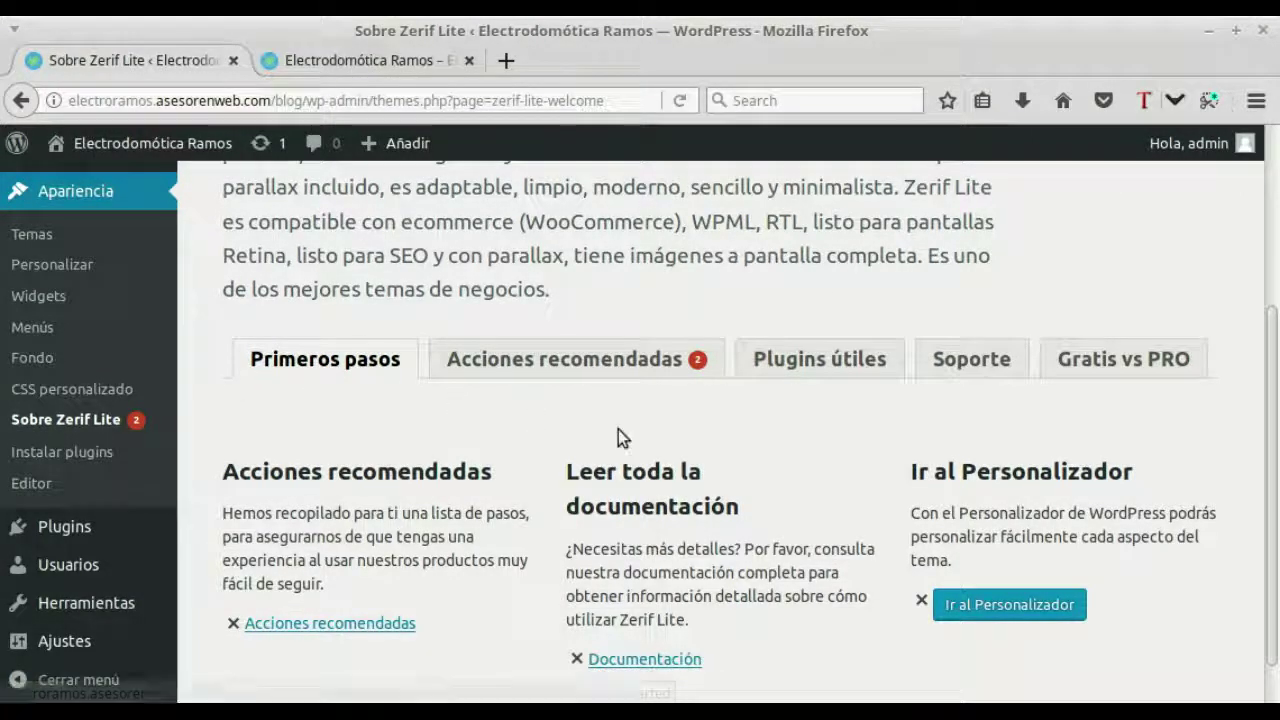
pyautogui.scroll(-1, 615, 428)
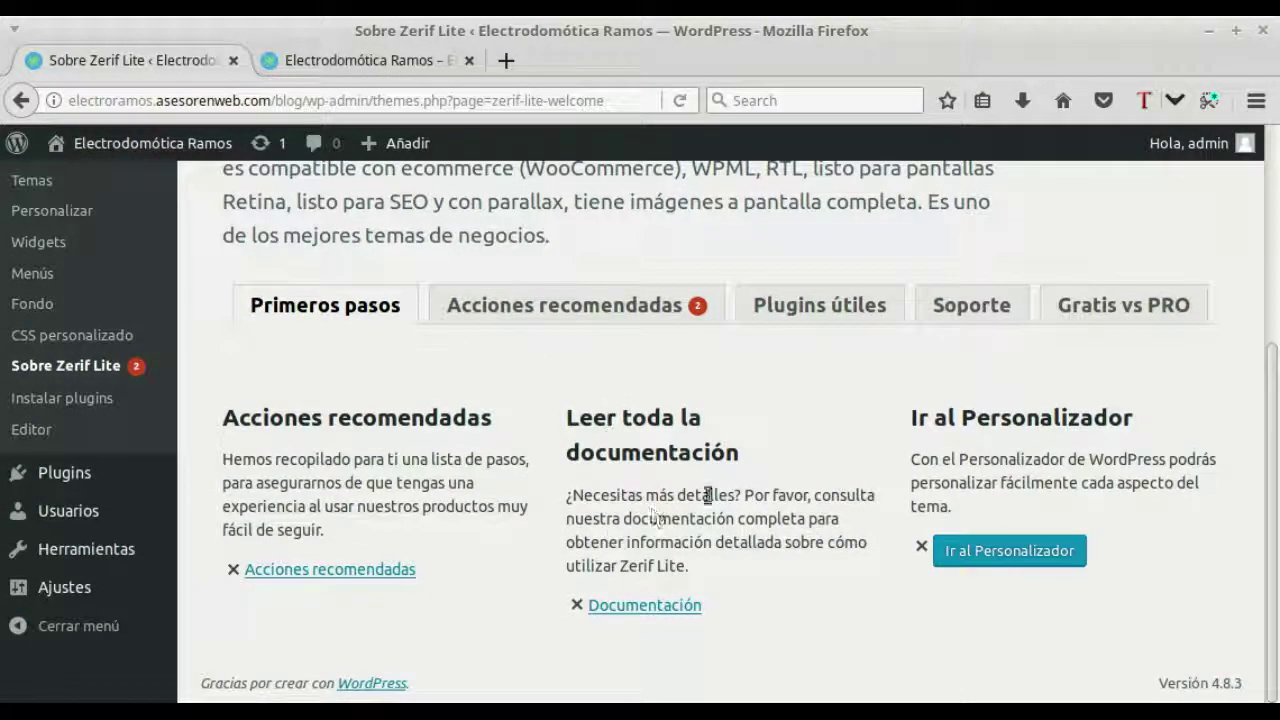
pyautogui.scroll(1, 692, 481)
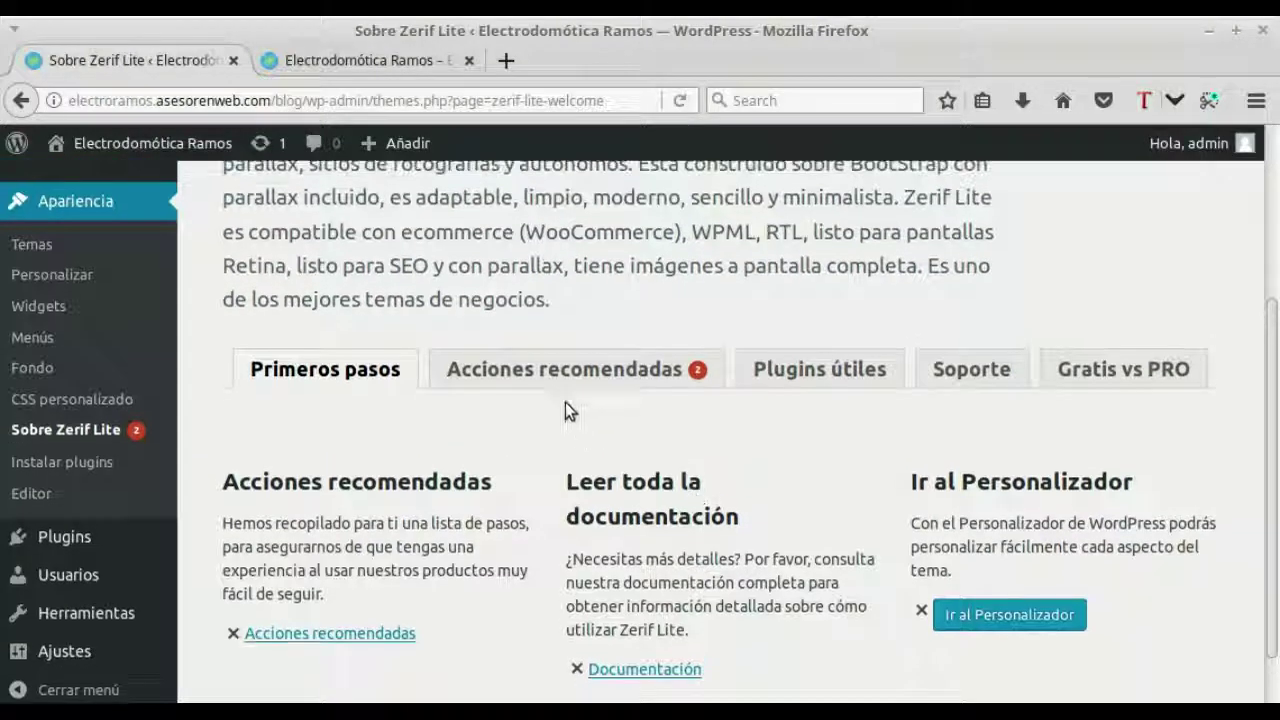
# Activate the ThemeIsle Companion plugin from the theme's recommended actions.
pyautogui.click(600, 383)
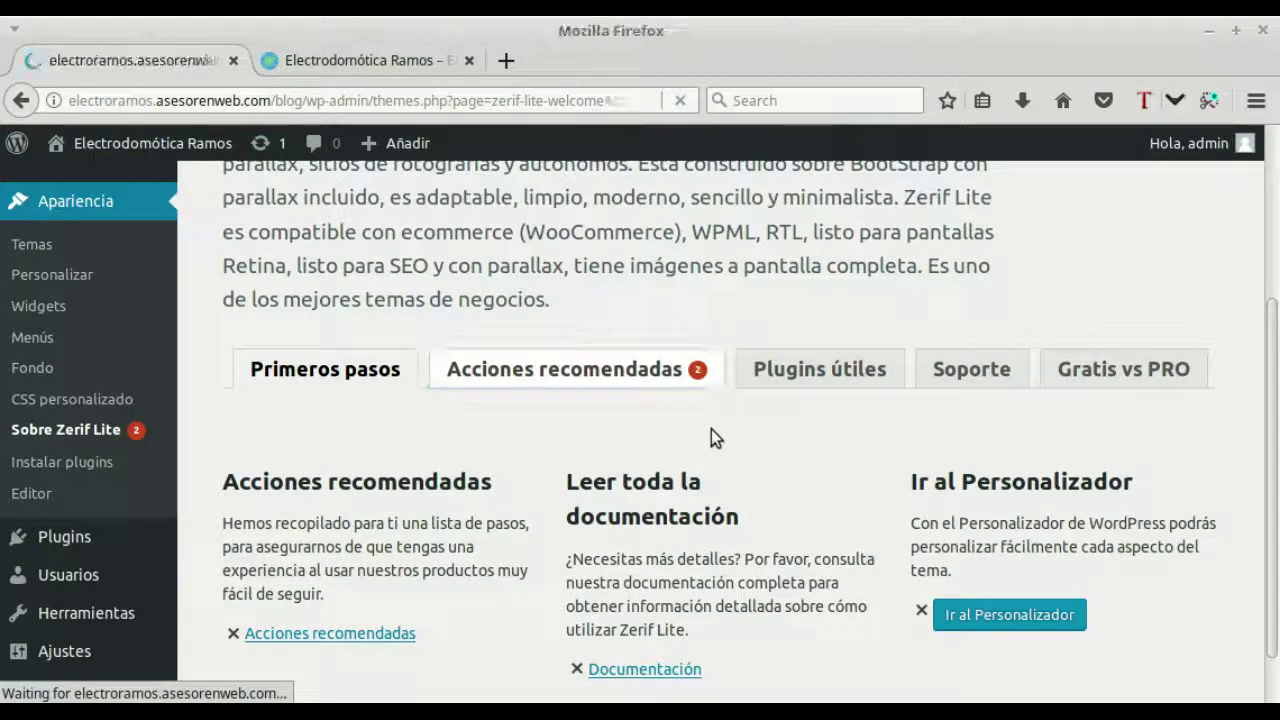
pyautogui.scroll(-7, 678, 407)
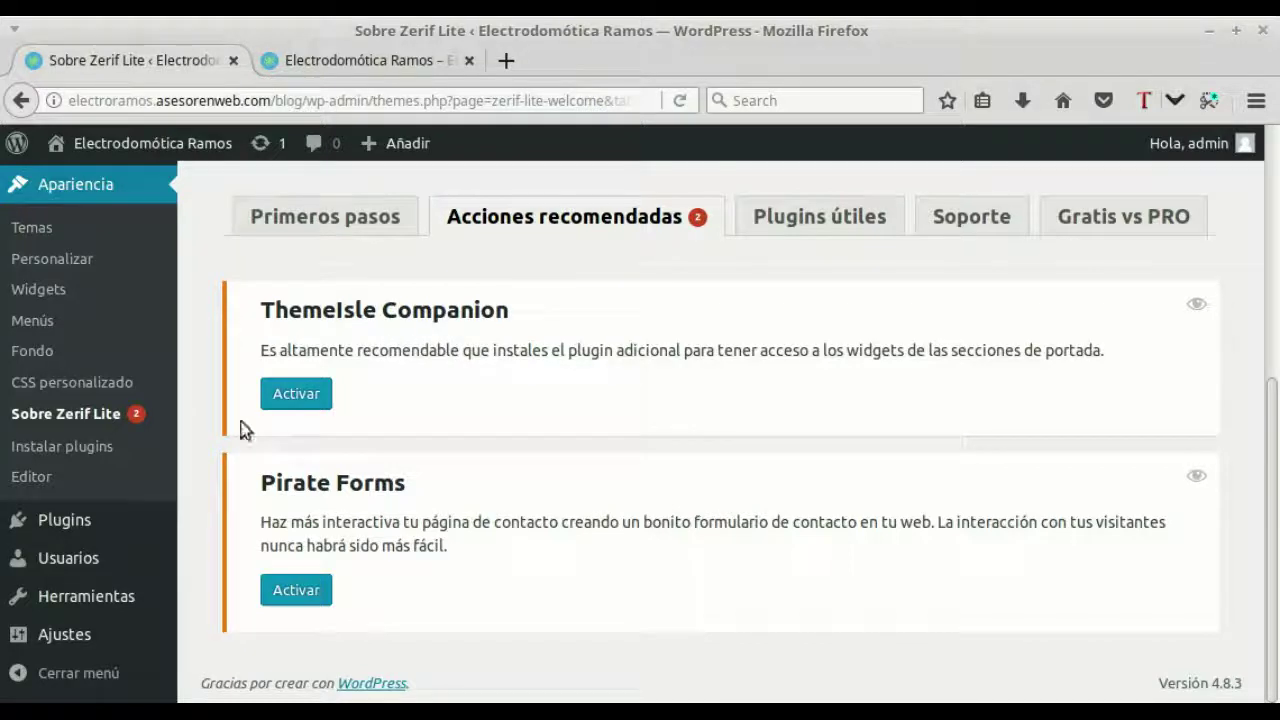
pyautogui.click(296, 393)
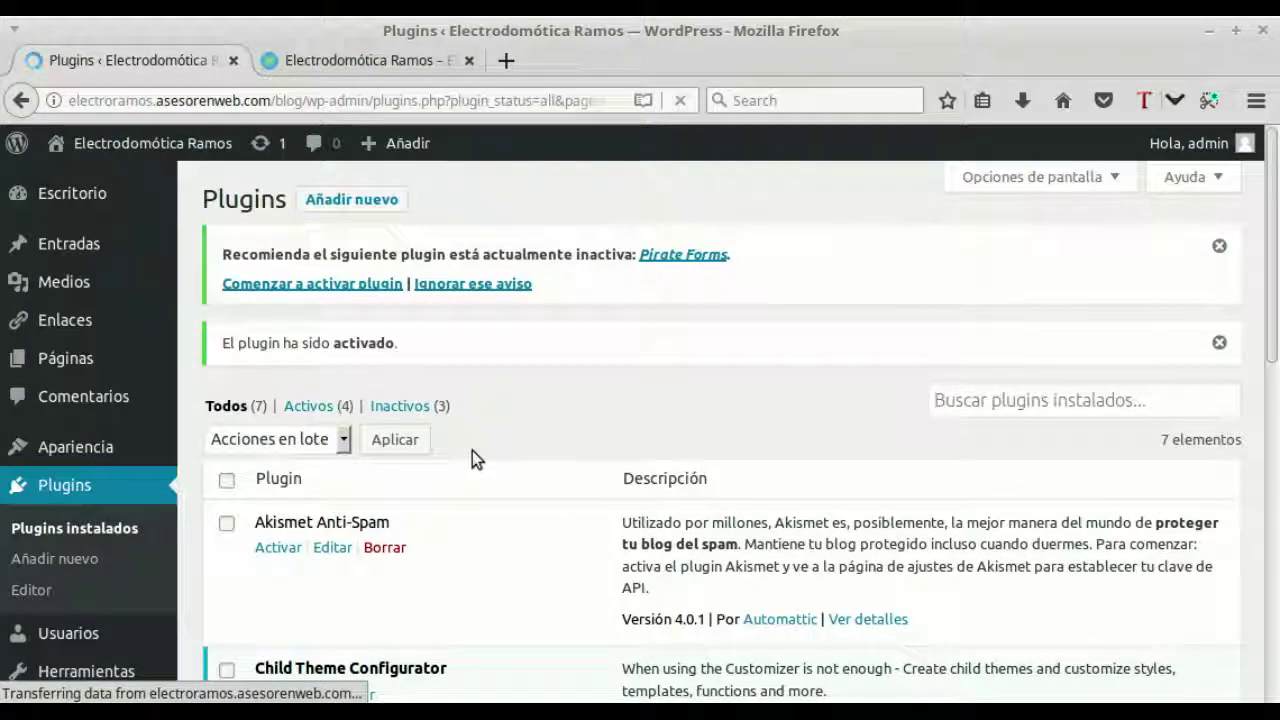
# Activate Free & Simple Contact Form Plugin - Pirateforms in the installed plugins list and review the list.
pyautogui.scroll(-4, 472, 452)
pyautogui.scroll(-3, 468, 450)
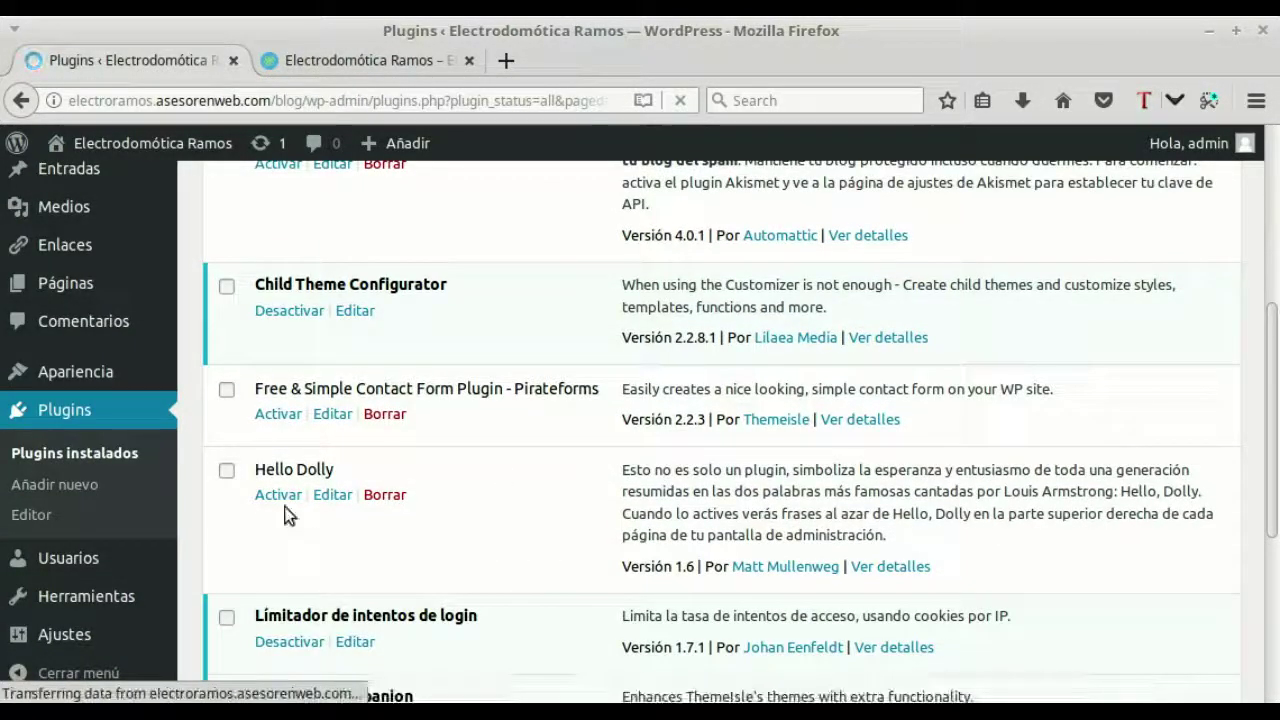
pyautogui.scroll(-2, 320, 512)
pyautogui.scroll(-5, 536, 379)
pyautogui.scroll(-3, 534, 381)
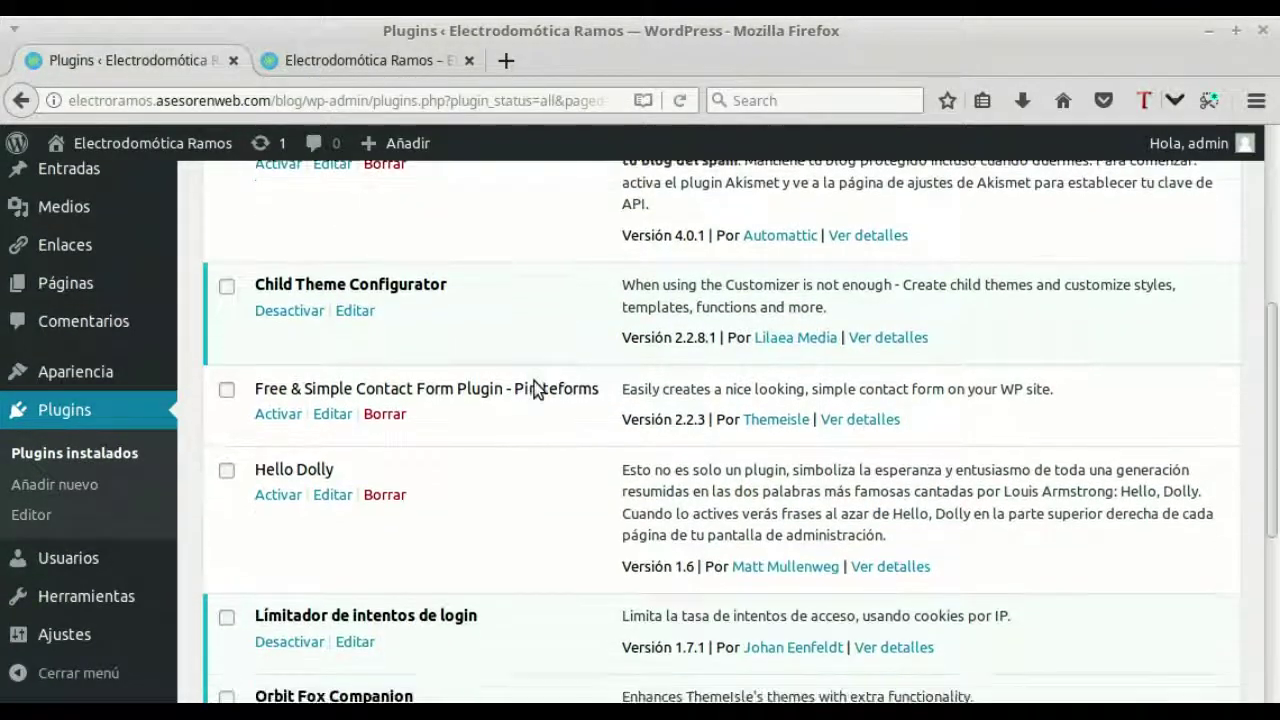
pyautogui.scroll(1, 534, 381)
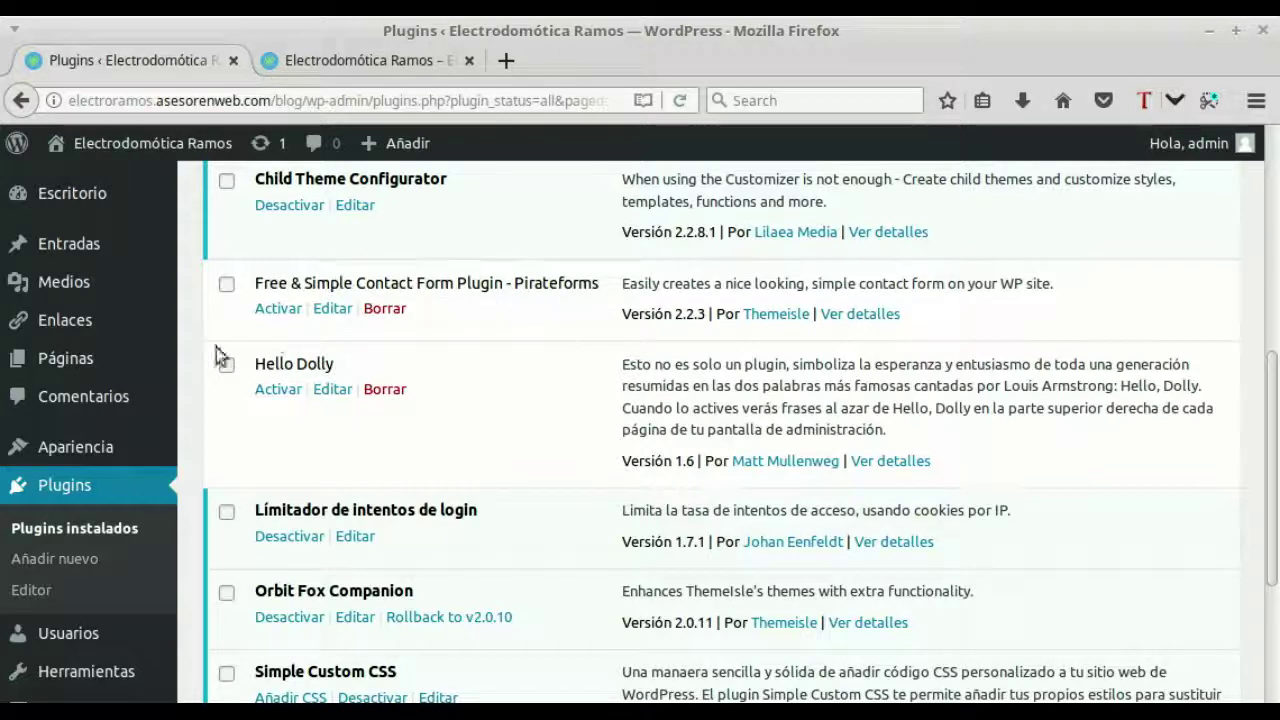
pyautogui.click(265, 310)
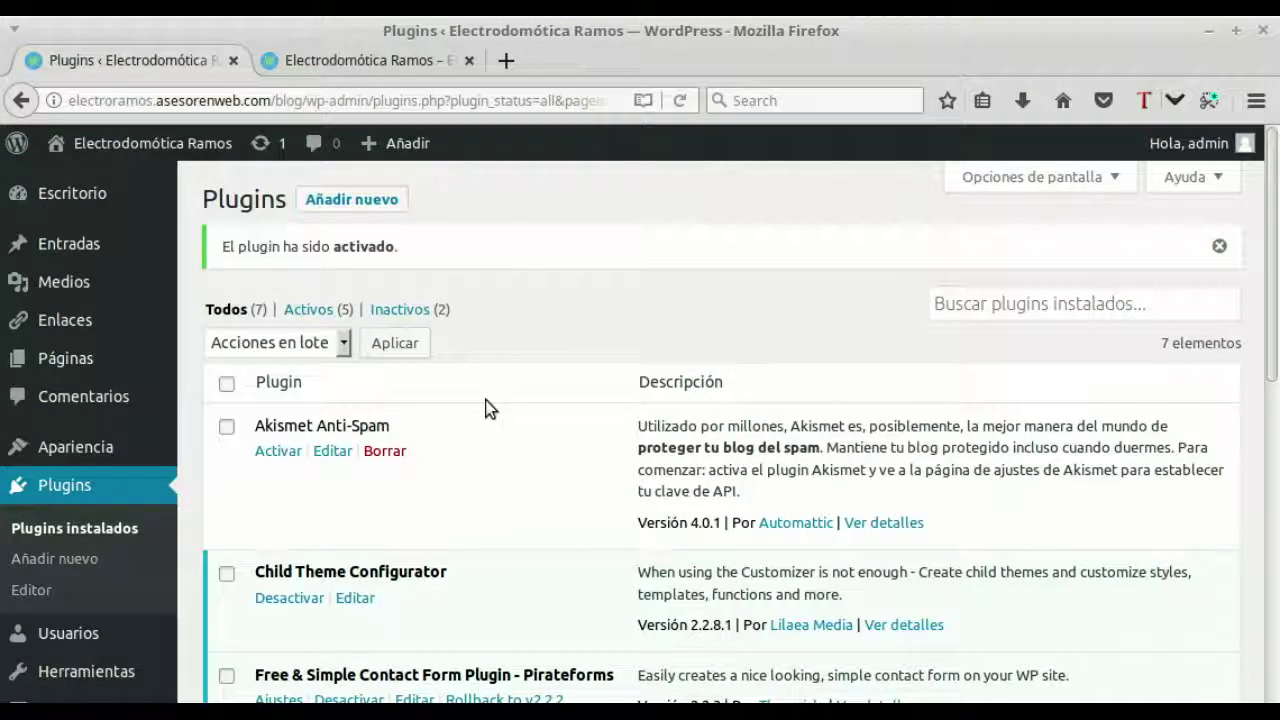
pyautogui.scroll(-2, 488, 408)
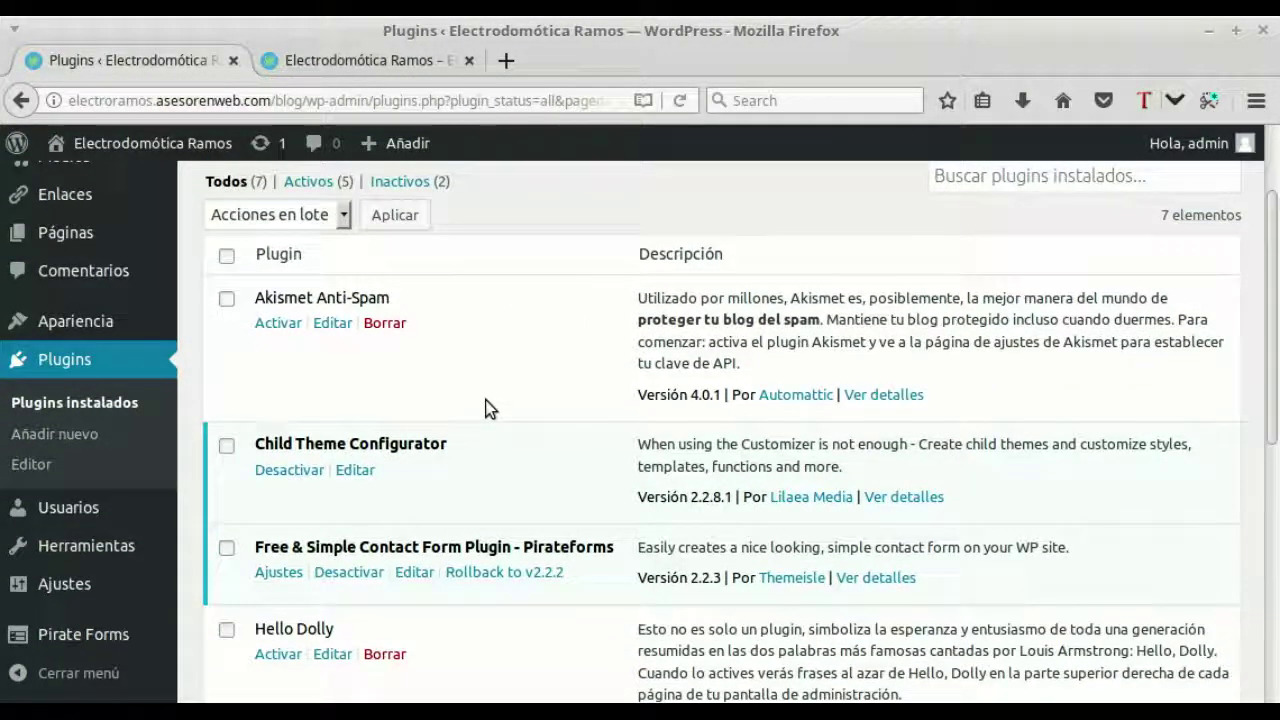
pyautogui.scroll(-4, 482, 405)
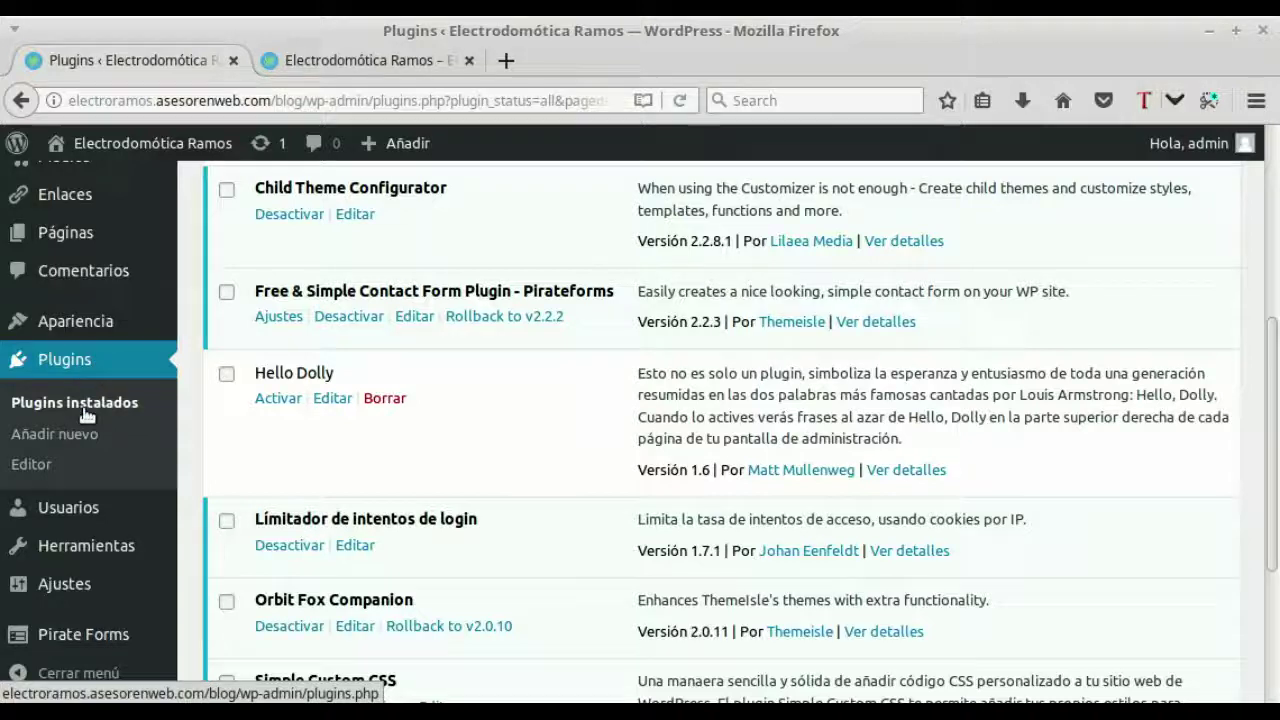
# Reopen the Sobre Zerif Lite page and view its Primeros pasos section.
pyautogui.scroll(2, 94, 375)
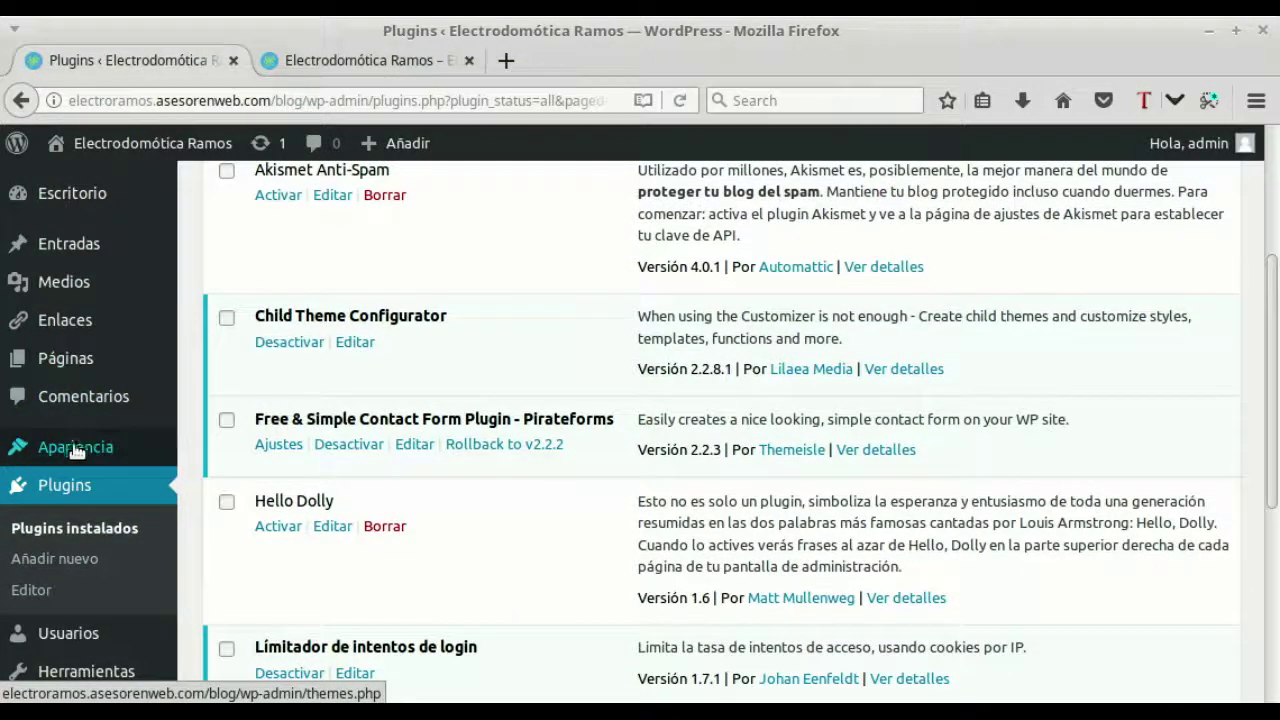
pyautogui.moveTo(75, 452)
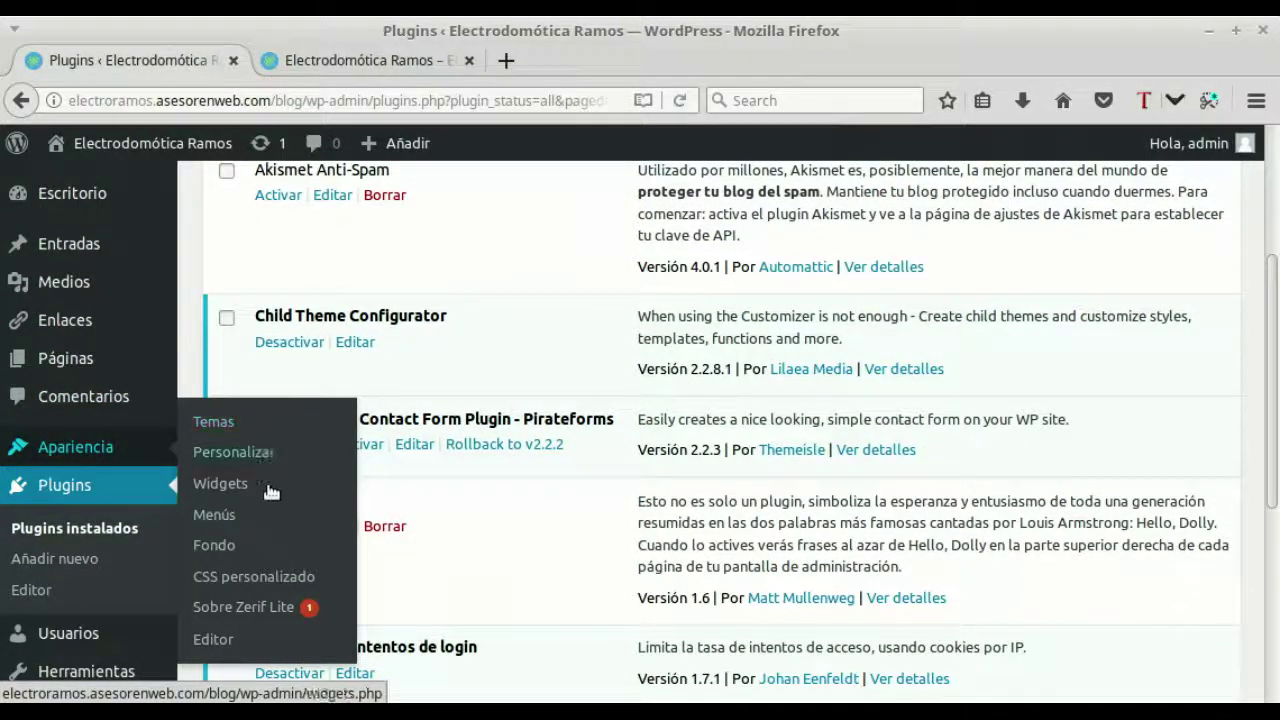
pyautogui.click(266, 608)
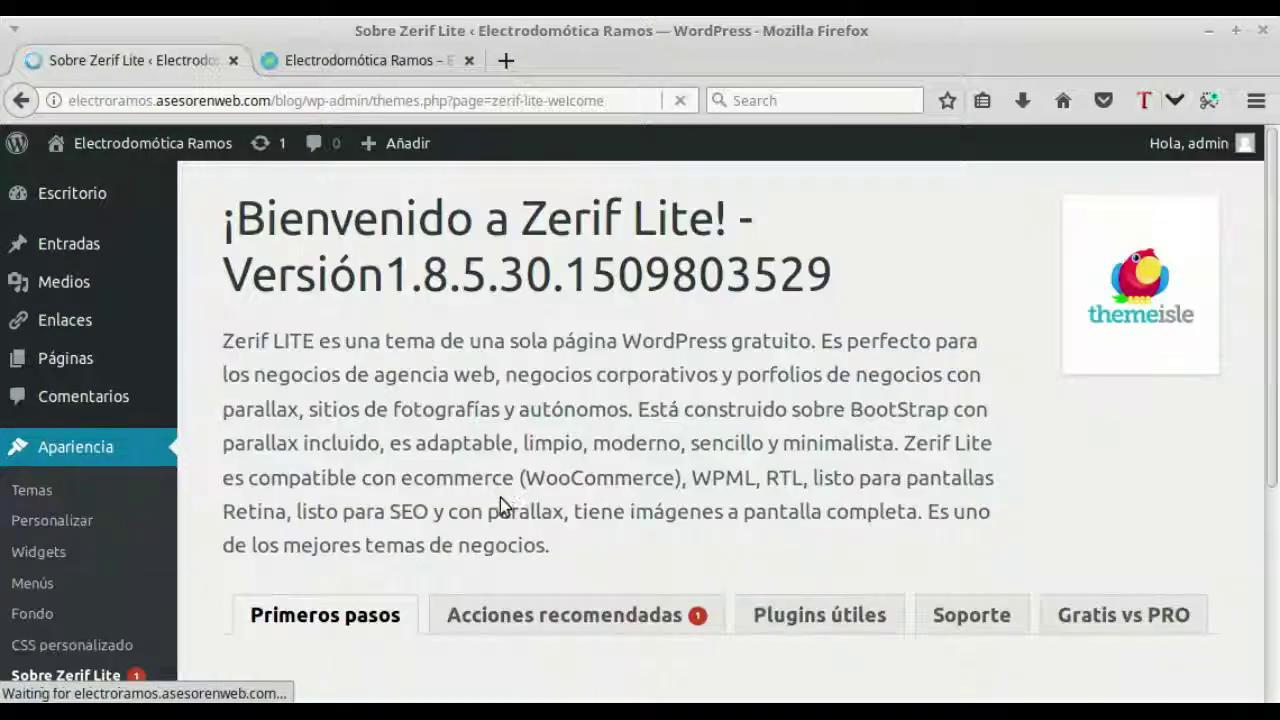
pyautogui.scroll(-5, 745, 385)
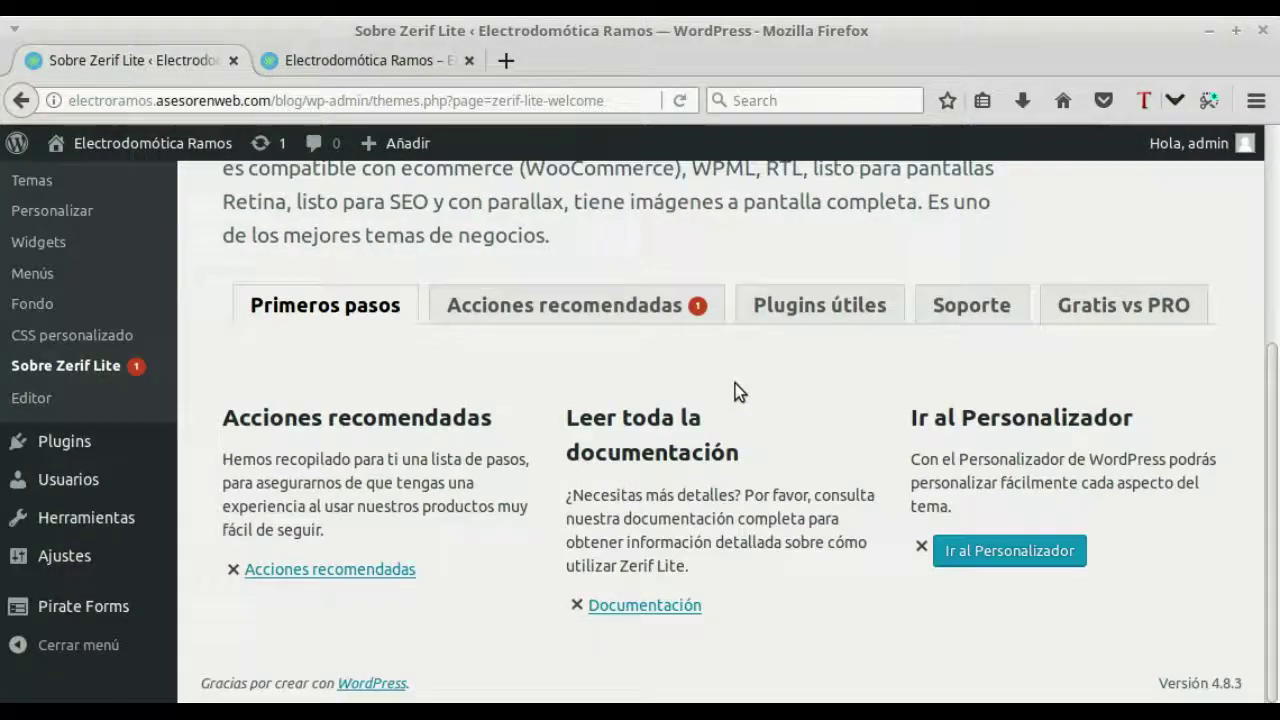
# Examine the Acciones recomendadas and Plugins útiles sections of the Sobre Zerif Lite page.
pyautogui.click(622, 312)
pyautogui.scroll(-5, 608, 402)
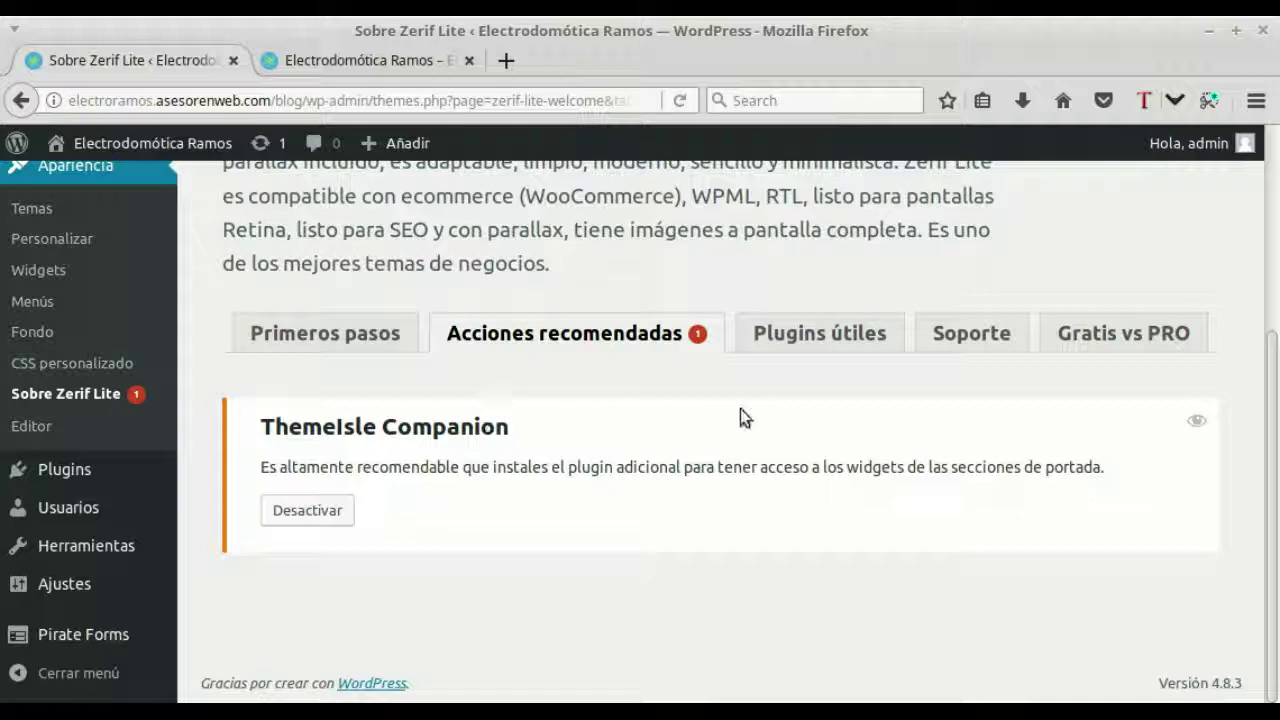
pyautogui.click(845, 338)
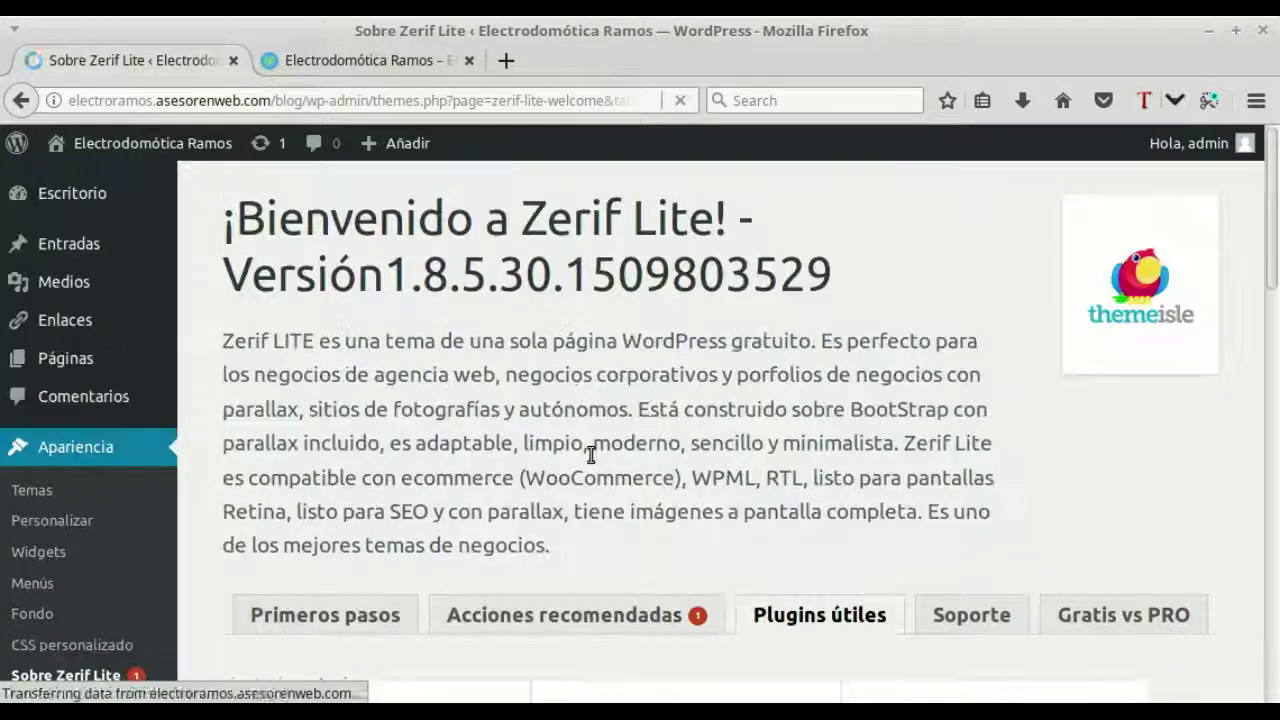
pyautogui.scroll(-3, 658, 432)
pyautogui.scroll(-3, 658, 432)
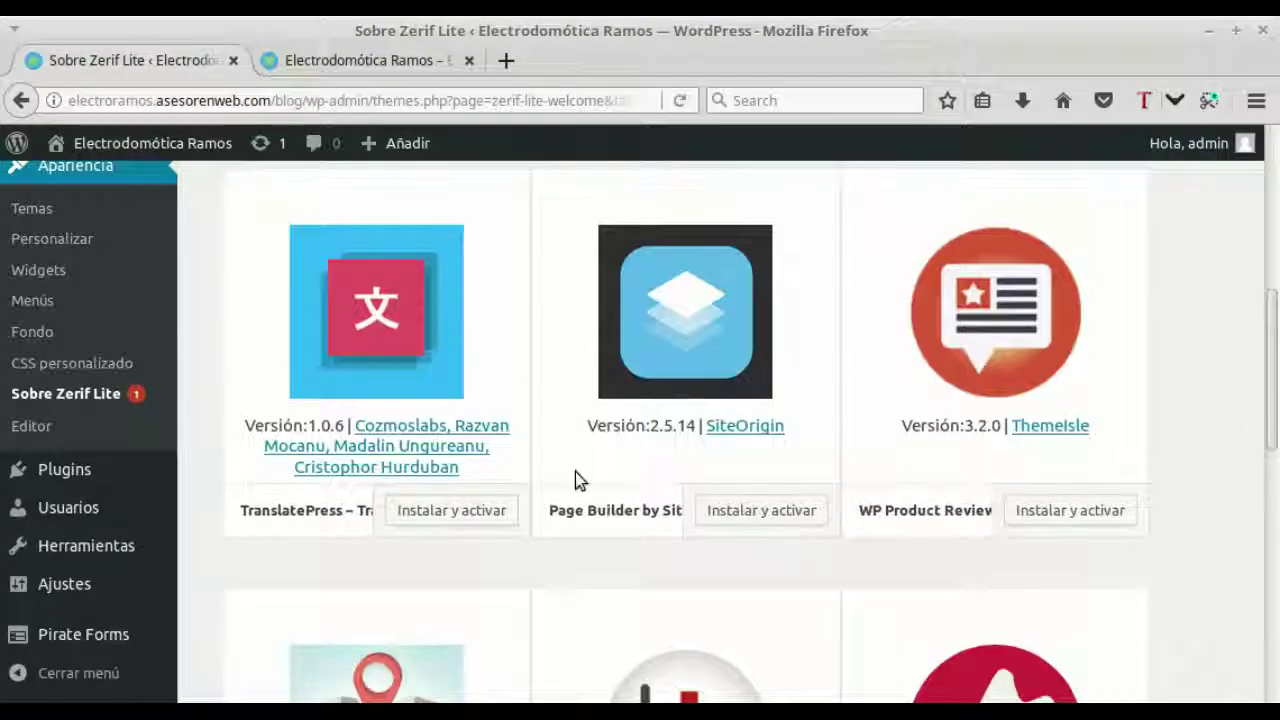
pyautogui.scroll(-3, 591, 455)
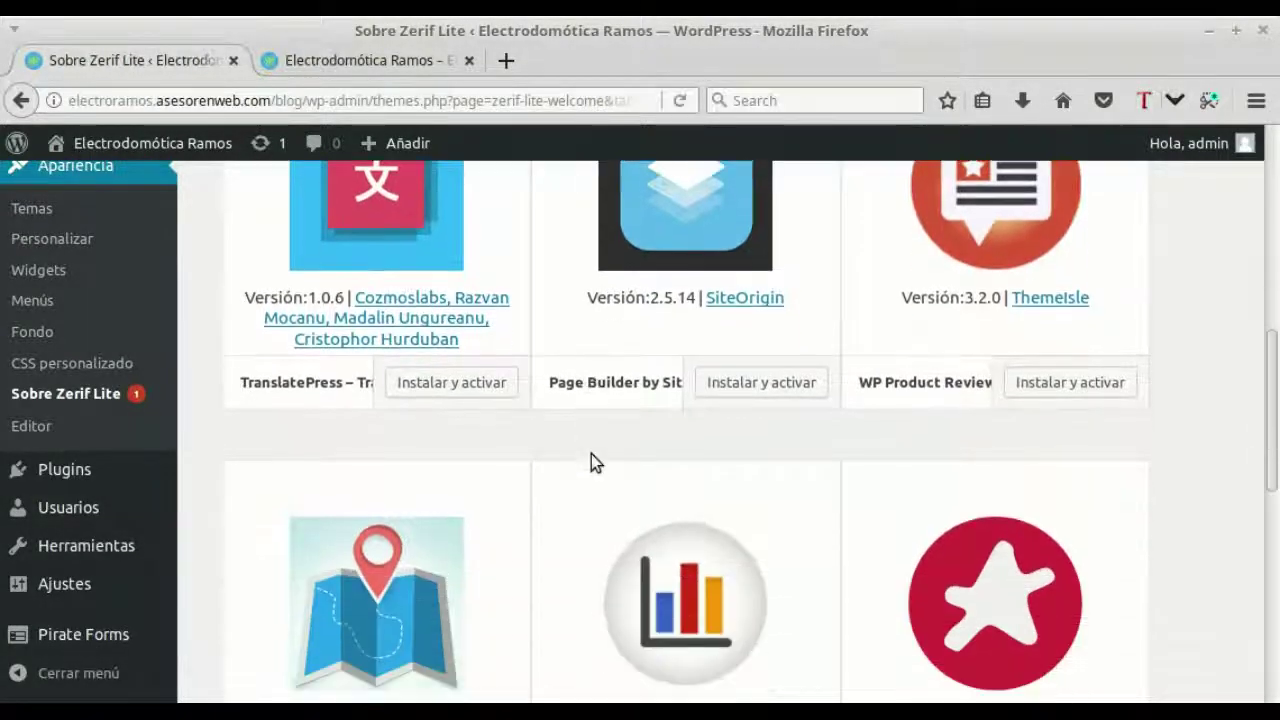
# View the Soporte section of the Sobre Zerif Lite page and look through its help and documentation topics.
pyautogui.scroll(5, 591, 454)
pyautogui.click(809, 382)
pyautogui.scroll(-6, 640, 420)
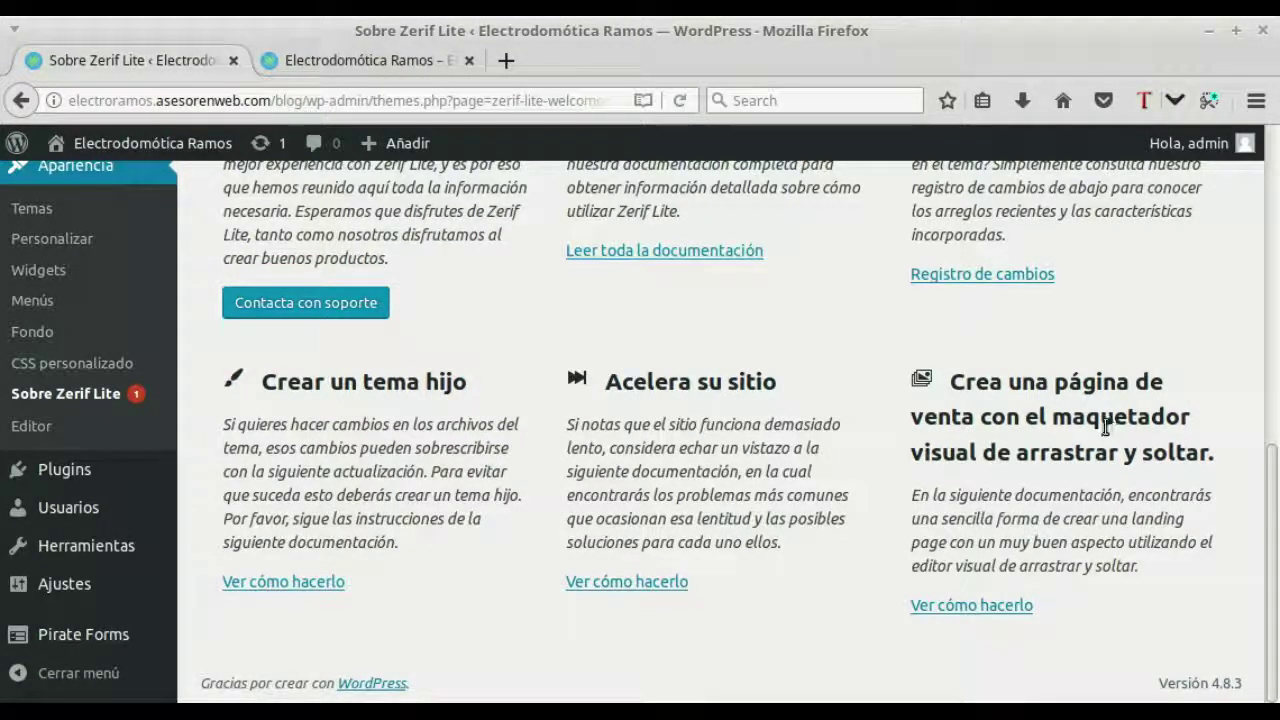
pyautogui.scroll(5, 1092, 433)
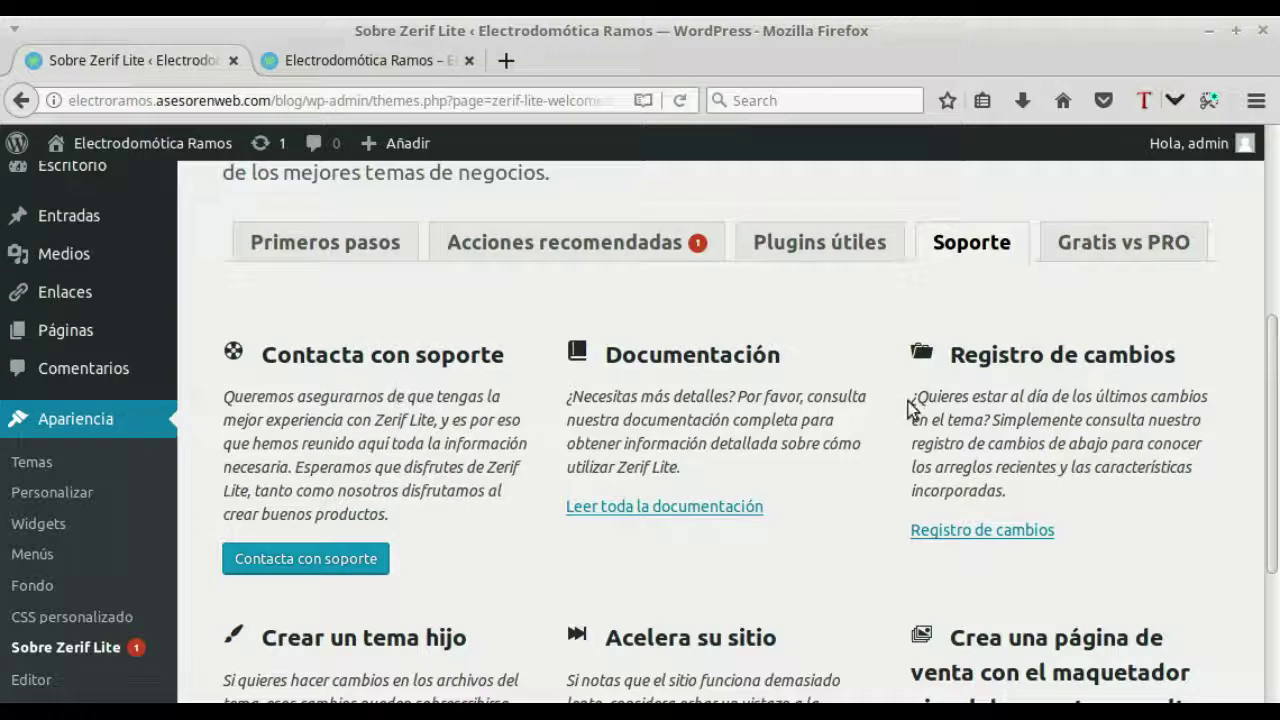
pyautogui.scroll(4, 908, 410)
# Examine the Gratis vs PRO comparison of Zerif Lite and Zerif PRO features through to the end of the table.
pyautogui.click(1128, 441)
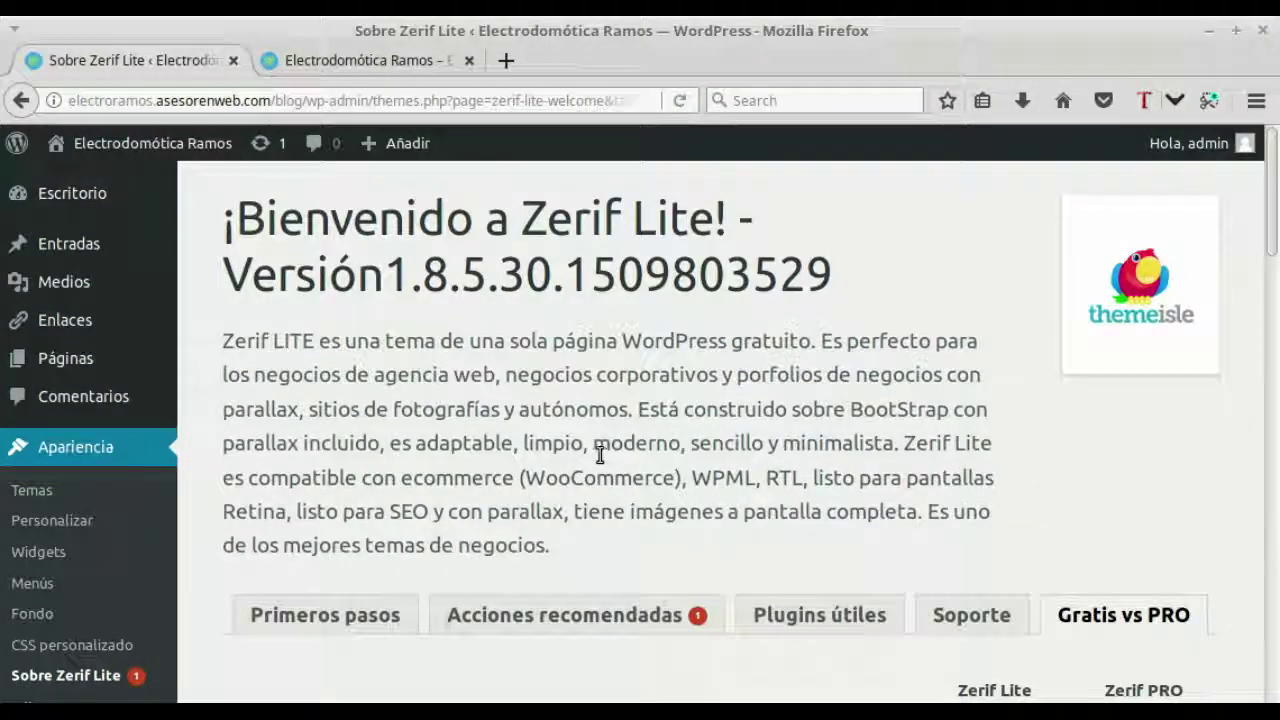
pyautogui.scroll(-5, 602, 456)
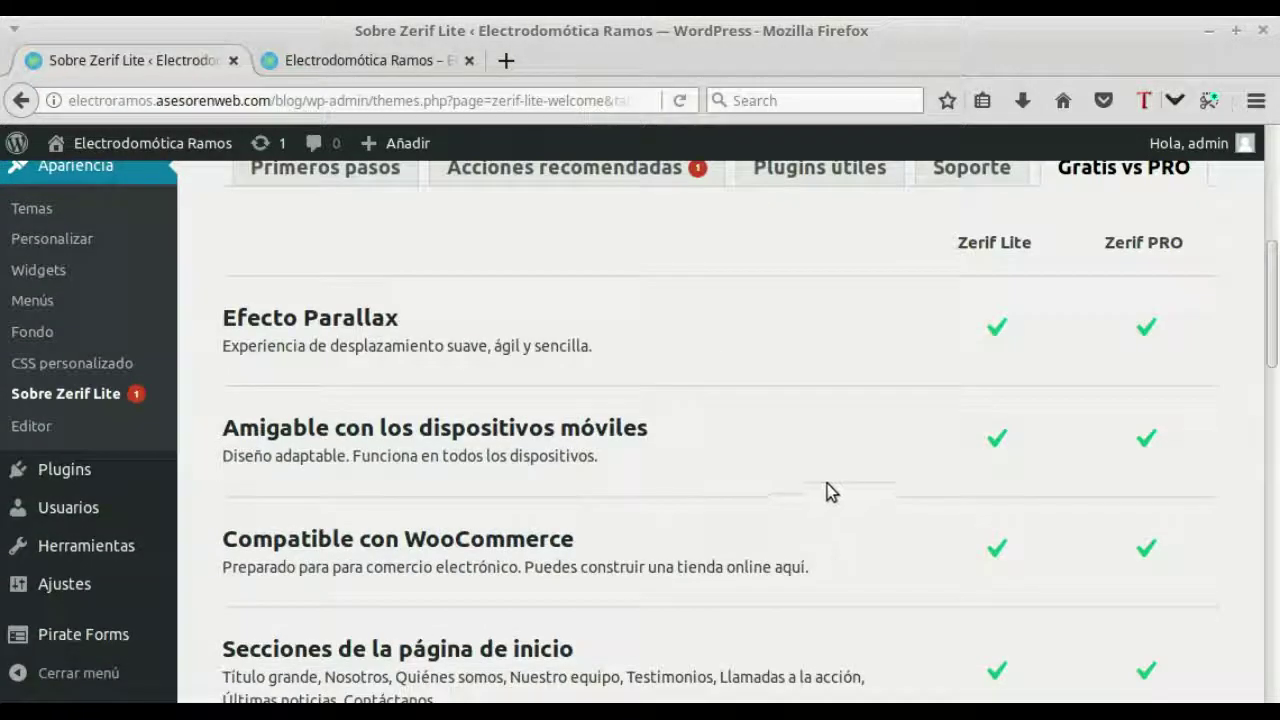
pyautogui.scroll(3, 971, 429)
pyautogui.scroll(-2, 950, 470)
pyautogui.scroll(-4, 1011, 449)
pyautogui.scroll(-1, 1104, 435)
pyautogui.scroll(-2, 1105, 435)
pyautogui.scroll(-2, 1105, 435)
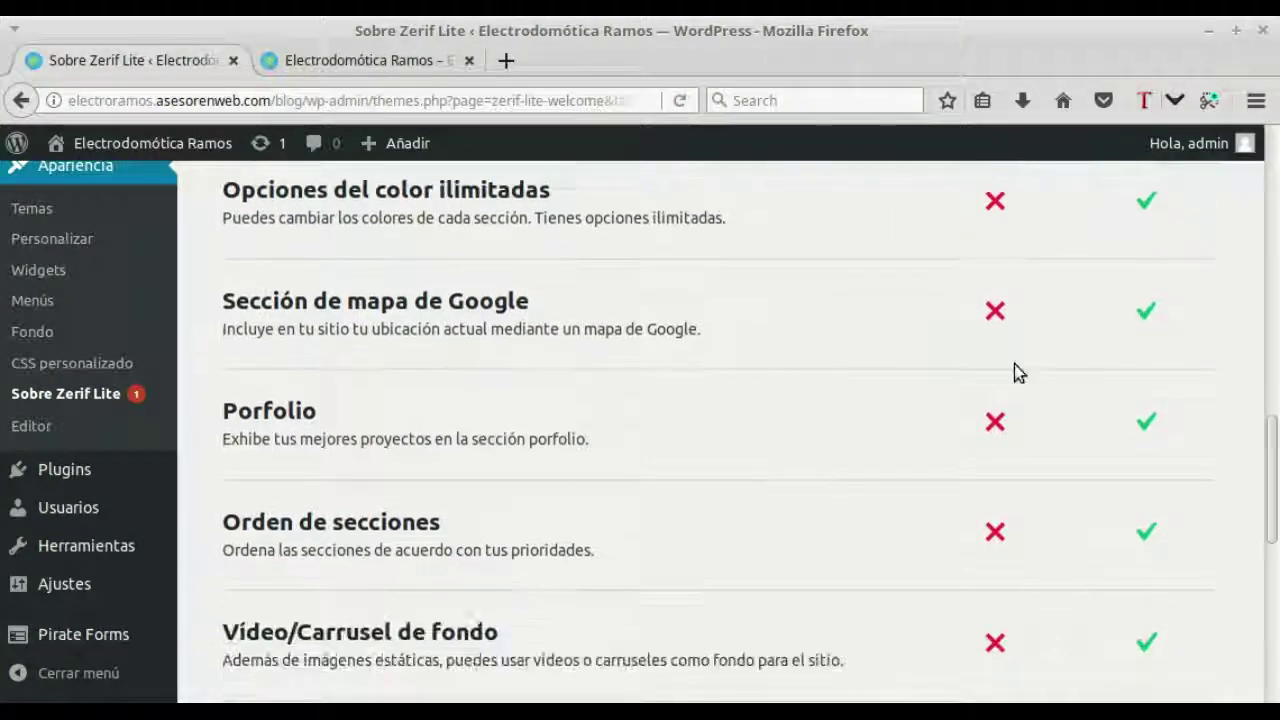
pyautogui.scroll(1, 963, 380)
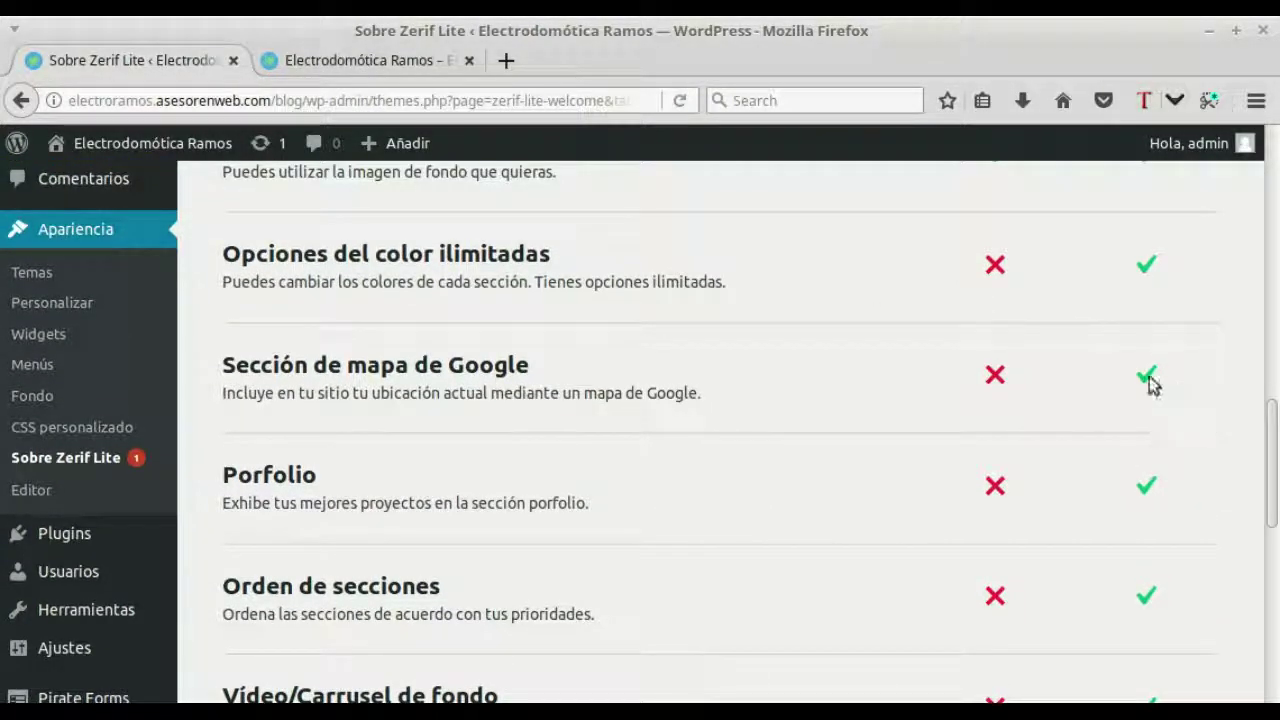
pyautogui.scroll(-1, 1160, 409)
pyautogui.scroll(7, 1171, 377)
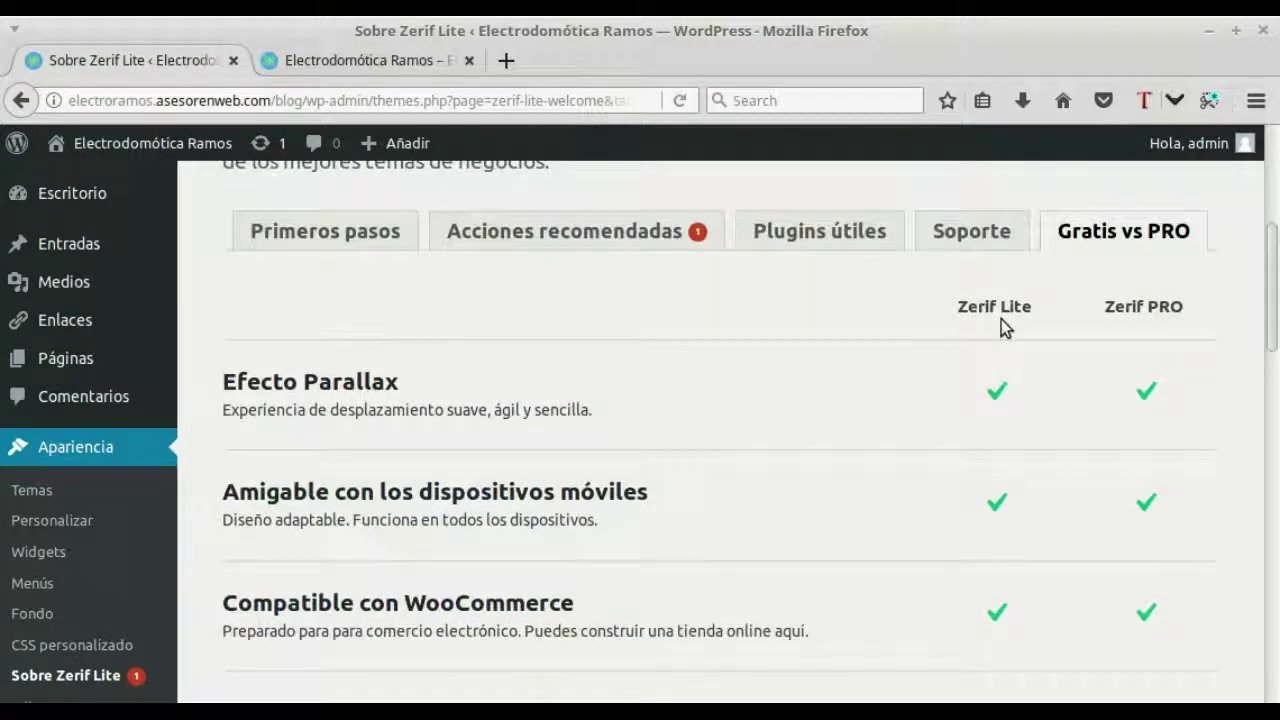
pyautogui.scroll(-12, 1097, 324)
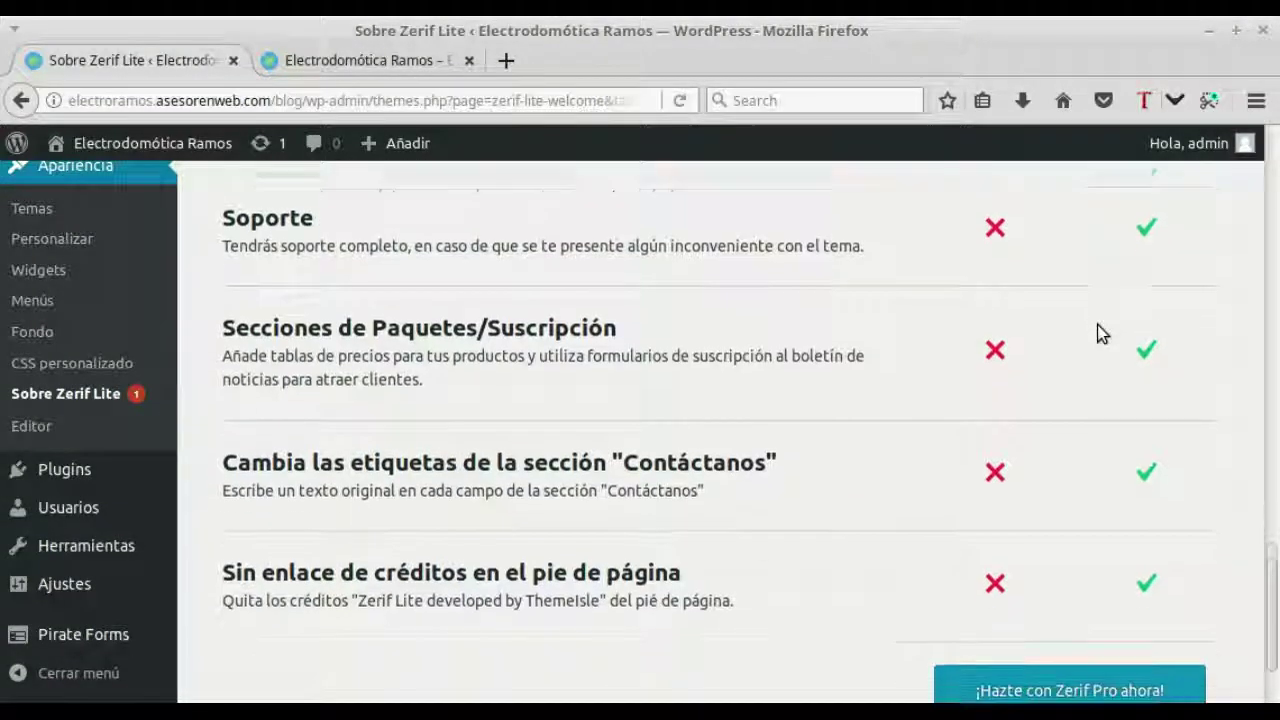
pyautogui.scroll(-2, 1097, 334)
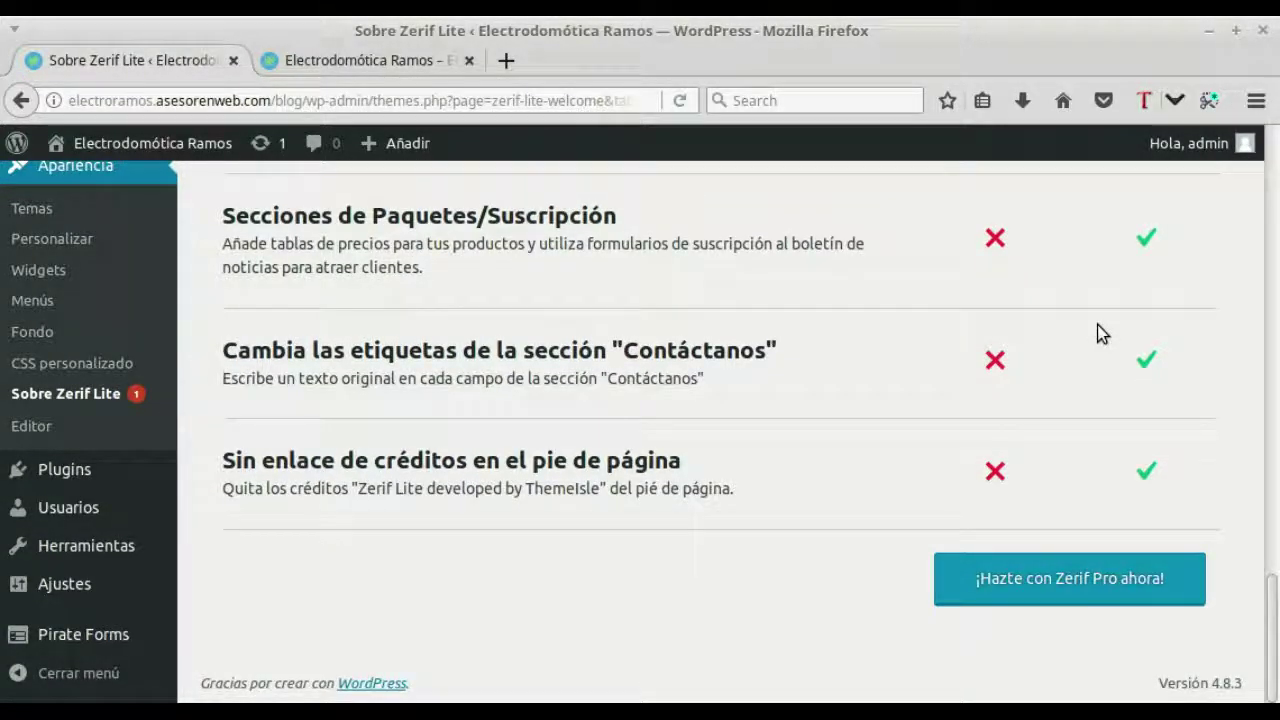
pyautogui.scroll(5, 1097, 324)
pyautogui.scroll(-4, 506, 366)
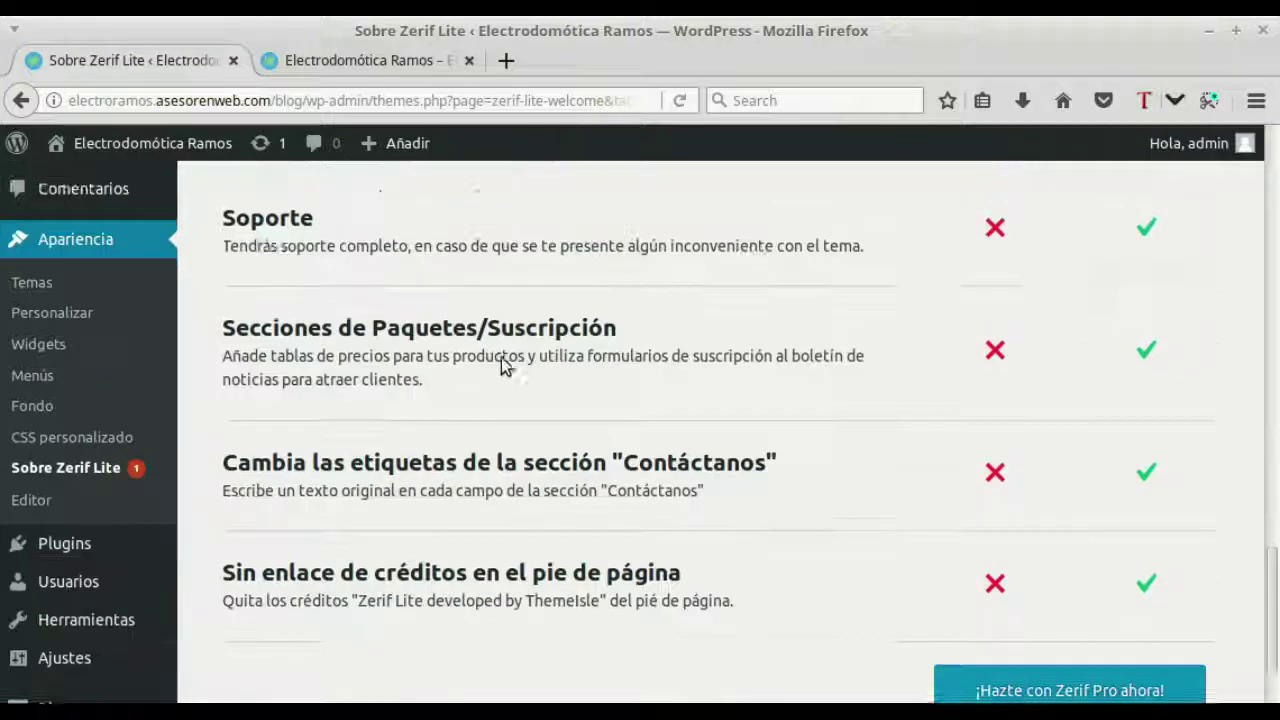
pyautogui.scroll(3, 630, 357)
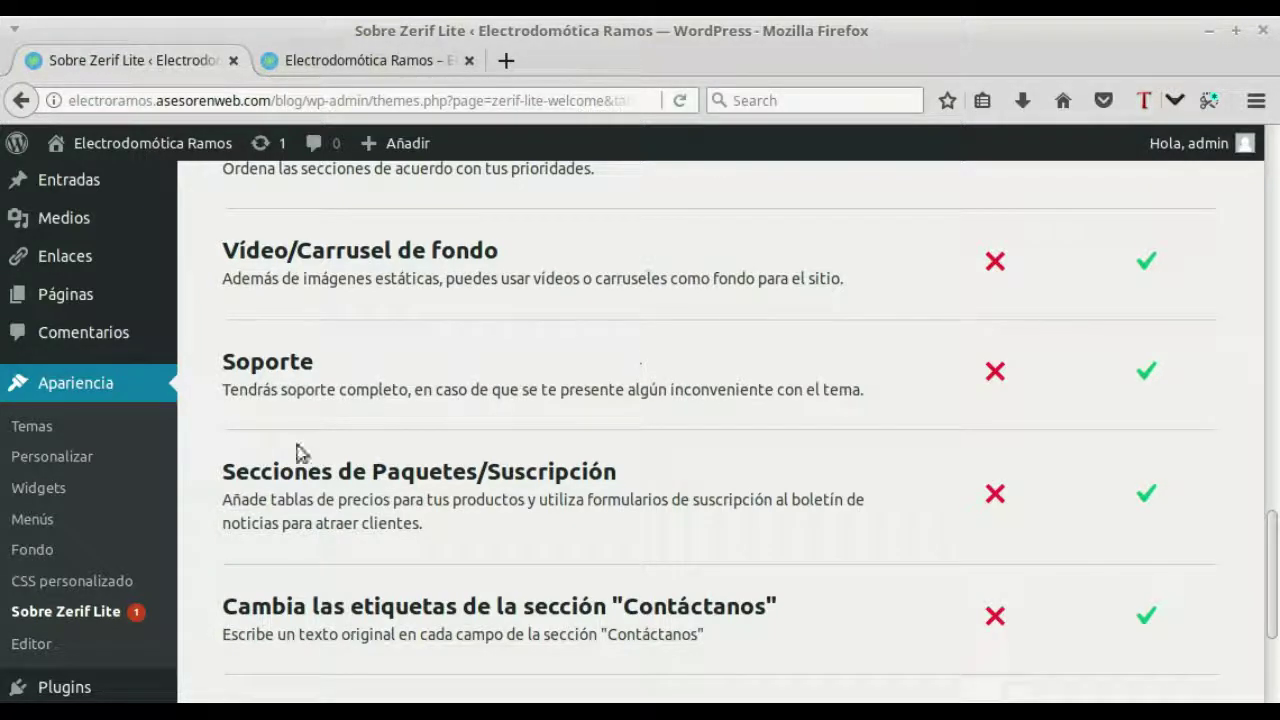
# Open the site Customizer for the active theme and bring its remaining sections into view.
pyautogui.click(40, 468)
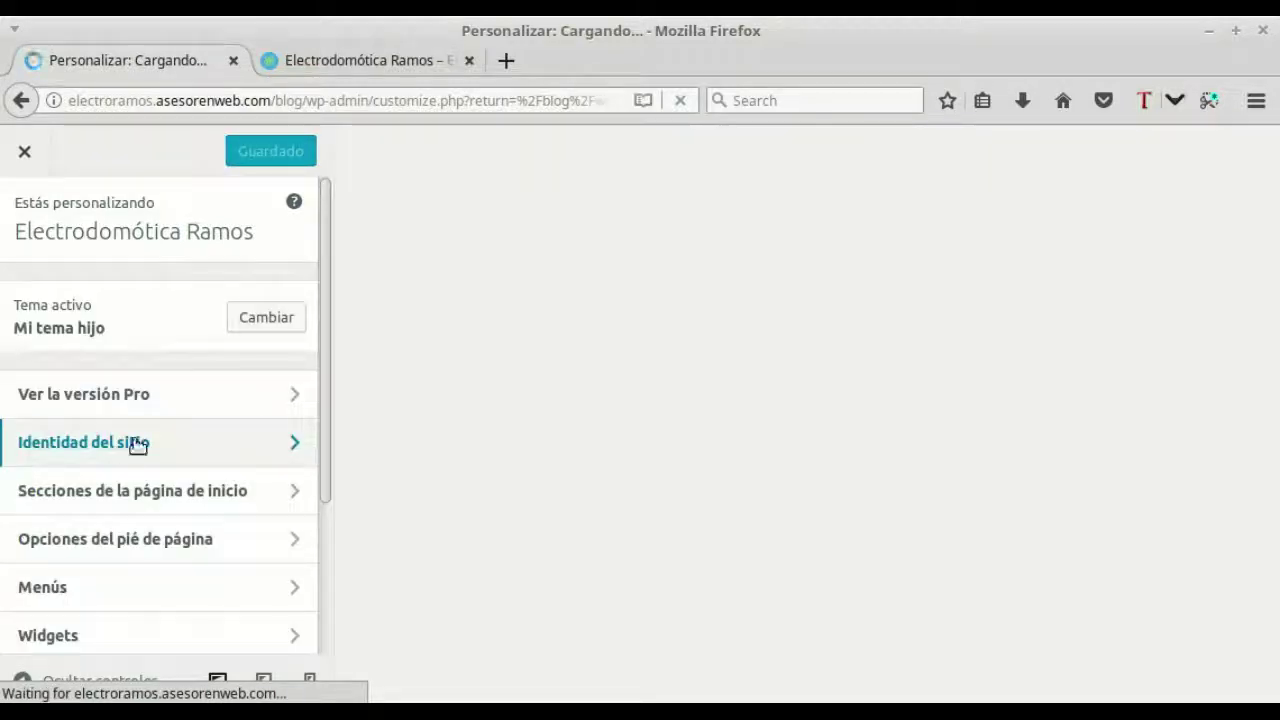
pyautogui.scroll(-3, 165, 435)
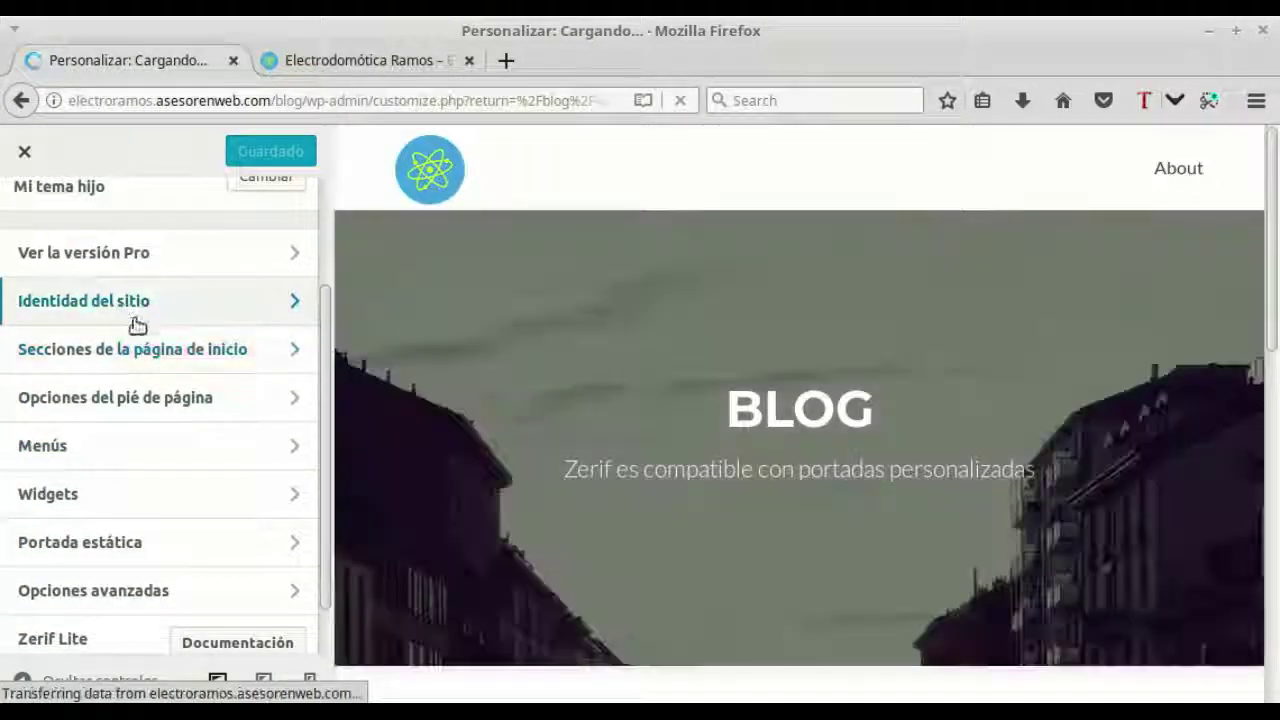
pyautogui.scroll(-1, 148, 414)
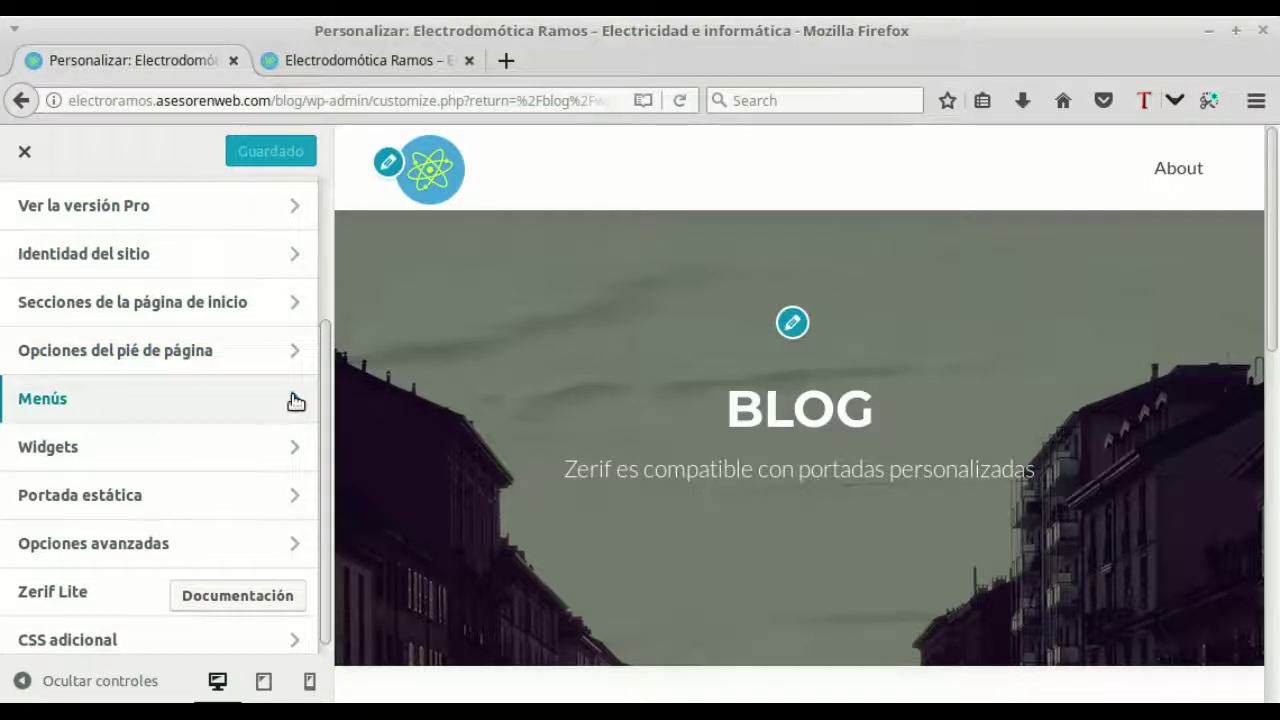
# Look at the Menús and Widgets sections of the Customizer, returning to the section list after each.
pyautogui.click(296, 401)
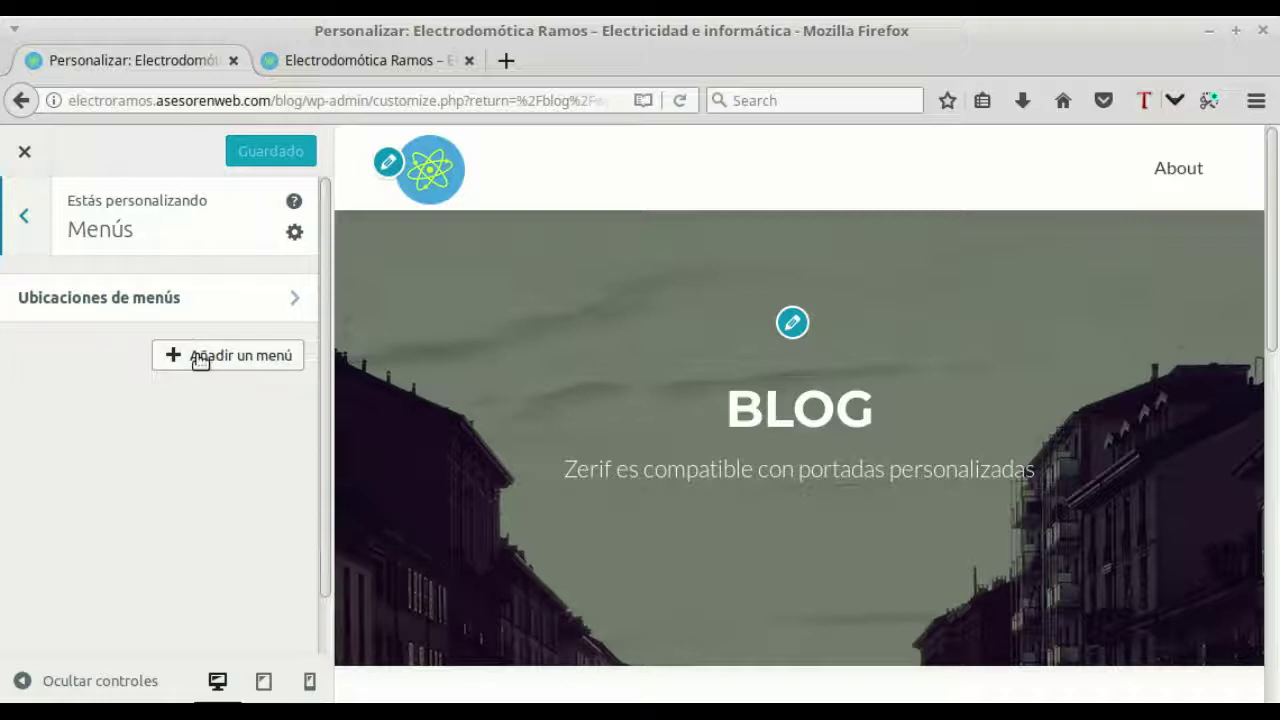
pyautogui.click(35, 226)
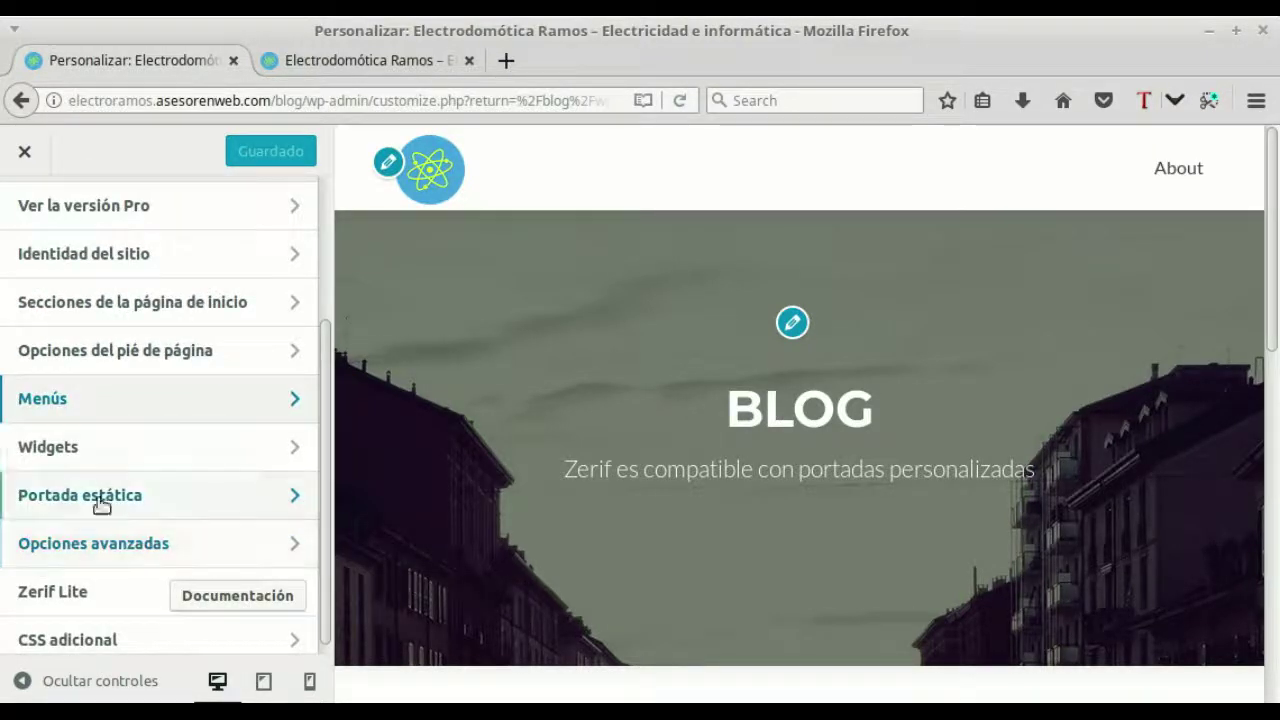
pyautogui.click(290, 448)
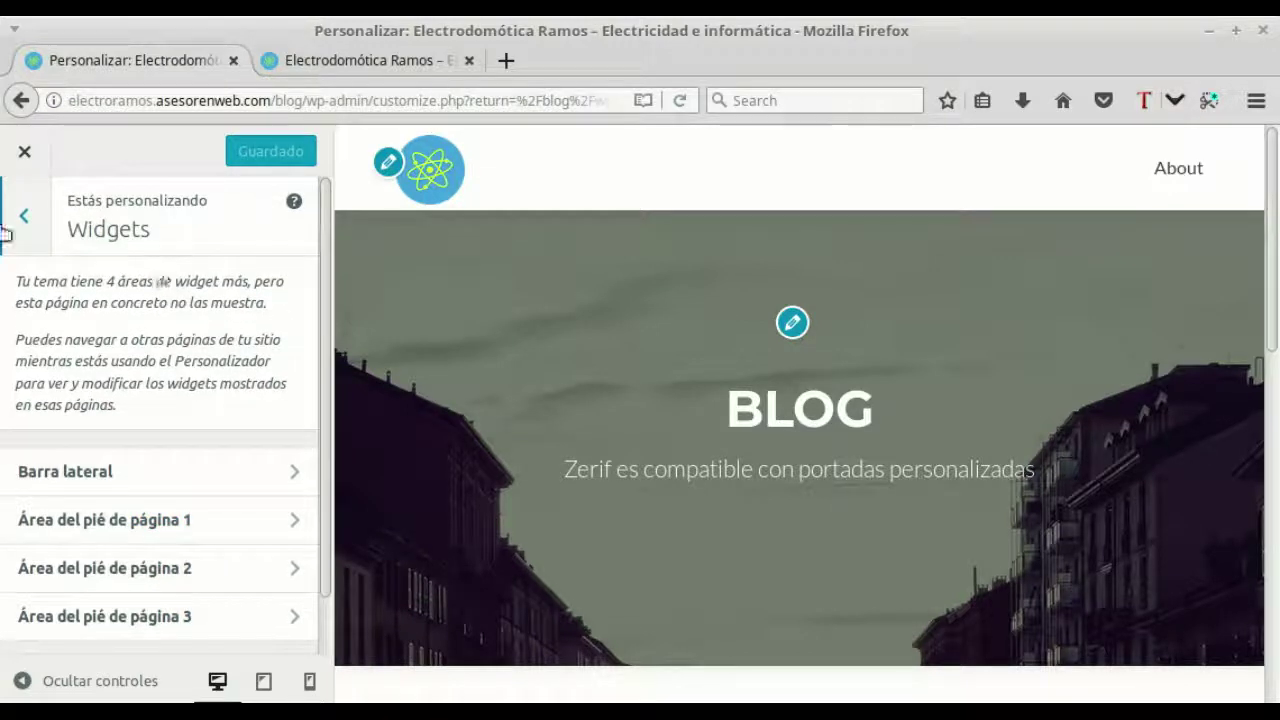
pyautogui.click(20, 222)
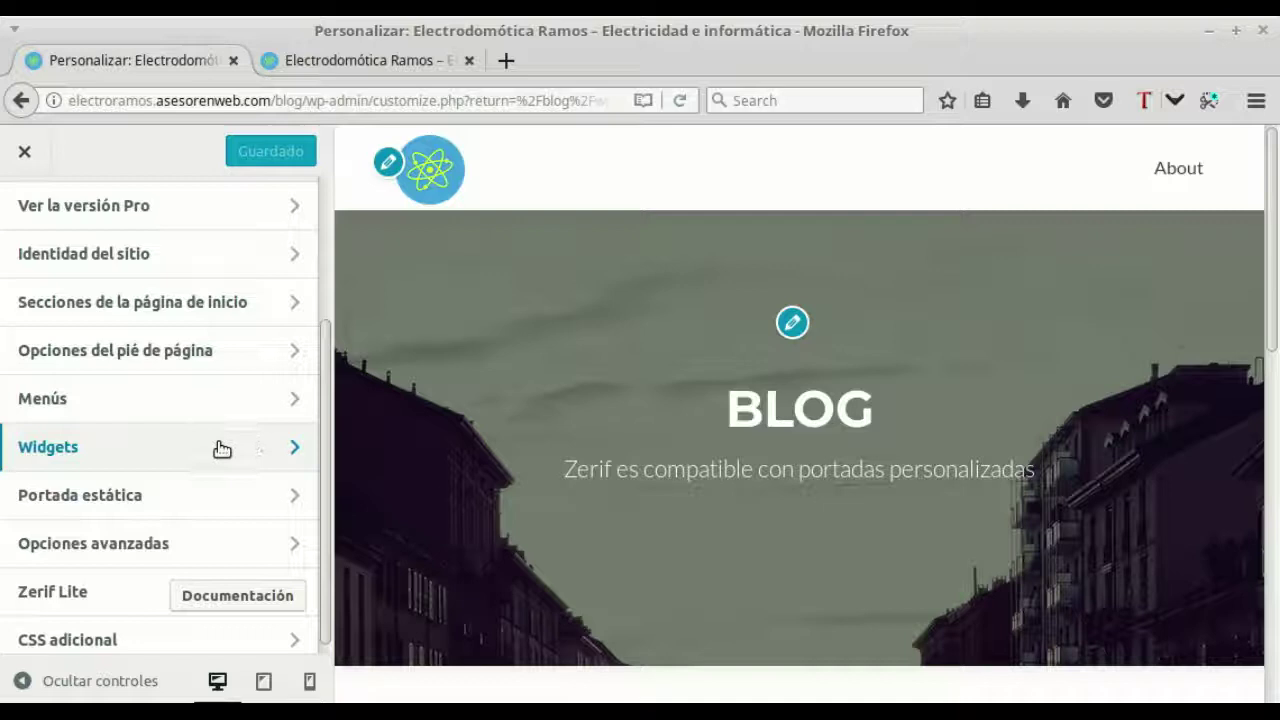
# Open the Portada estática settings and examine the blog front page in the preview and on the live site.
pyautogui.click(289, 497)
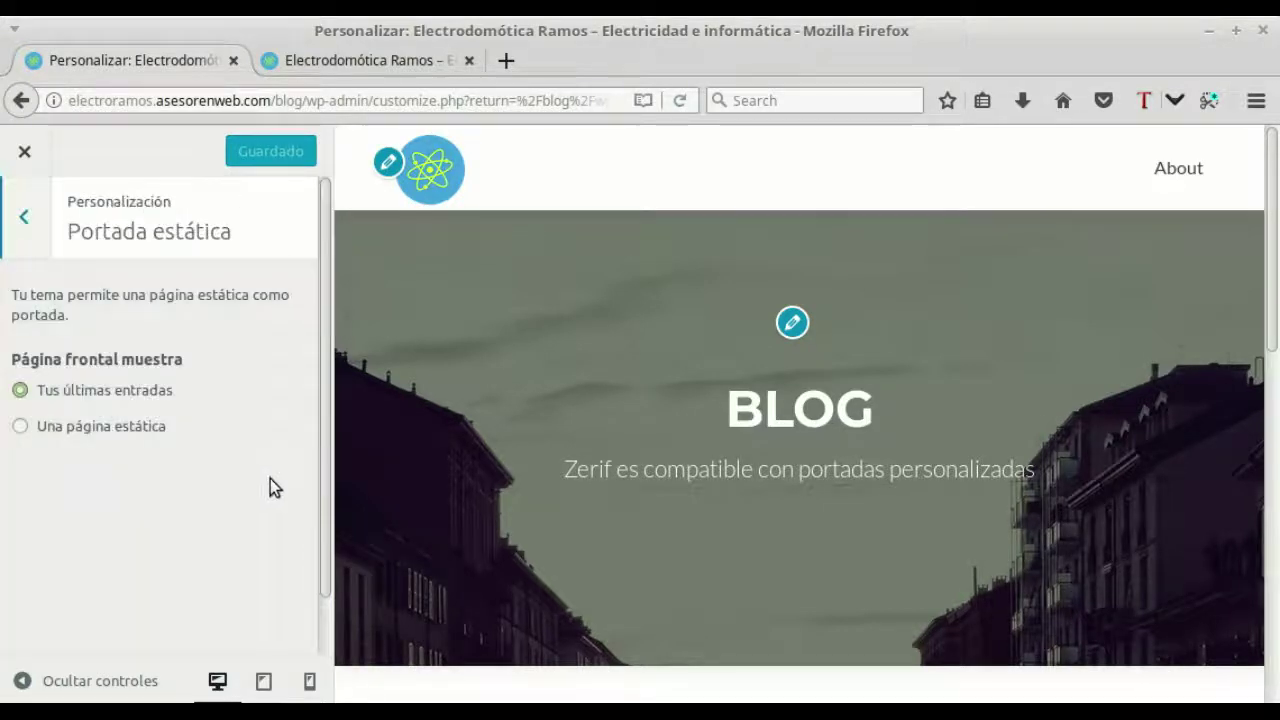
pyautogui.scroll(-10, 791, 449)
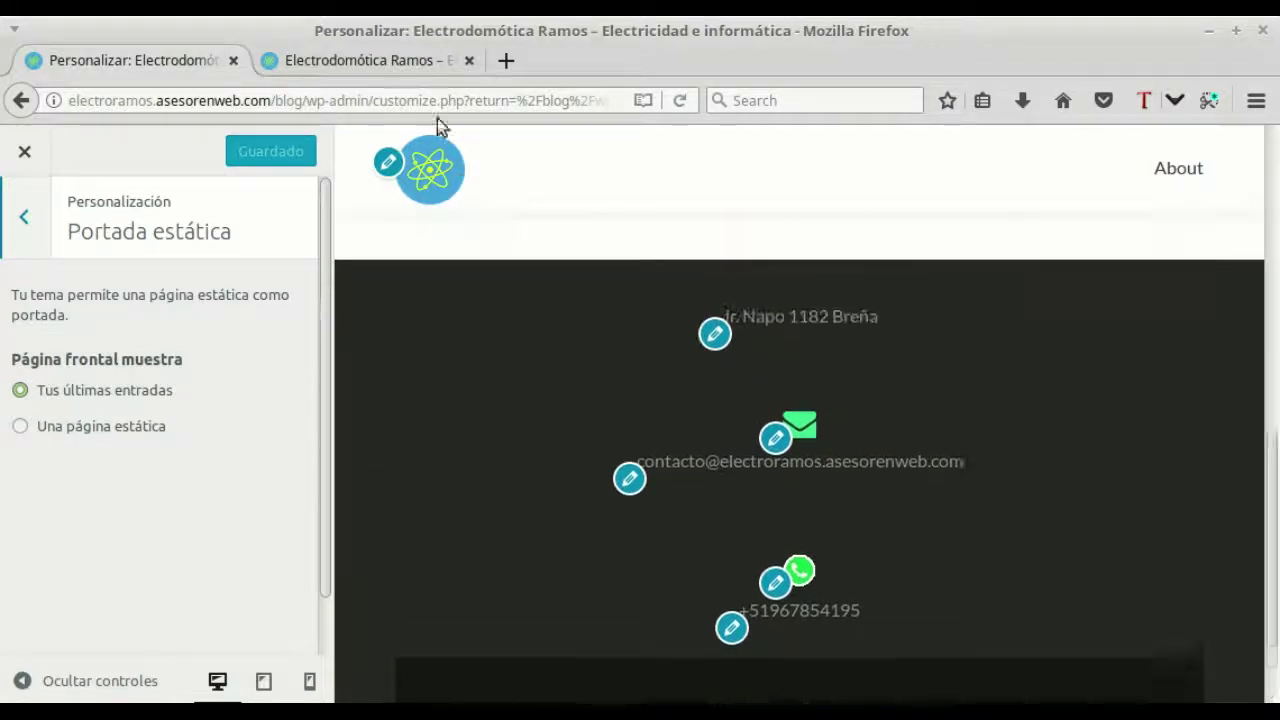
pyautogui.click(385, 60)
pyautogui.scroll(-10, 787, 310)
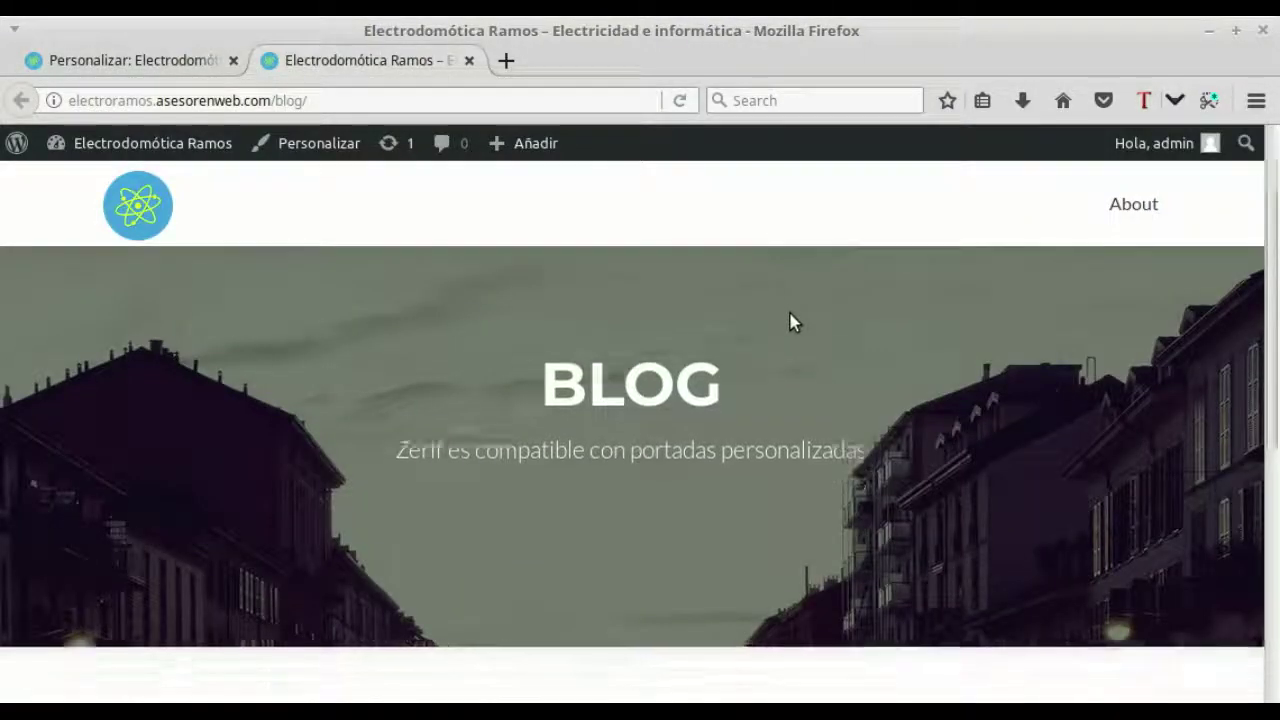
pyautogui.scroll(10, 790, 318)
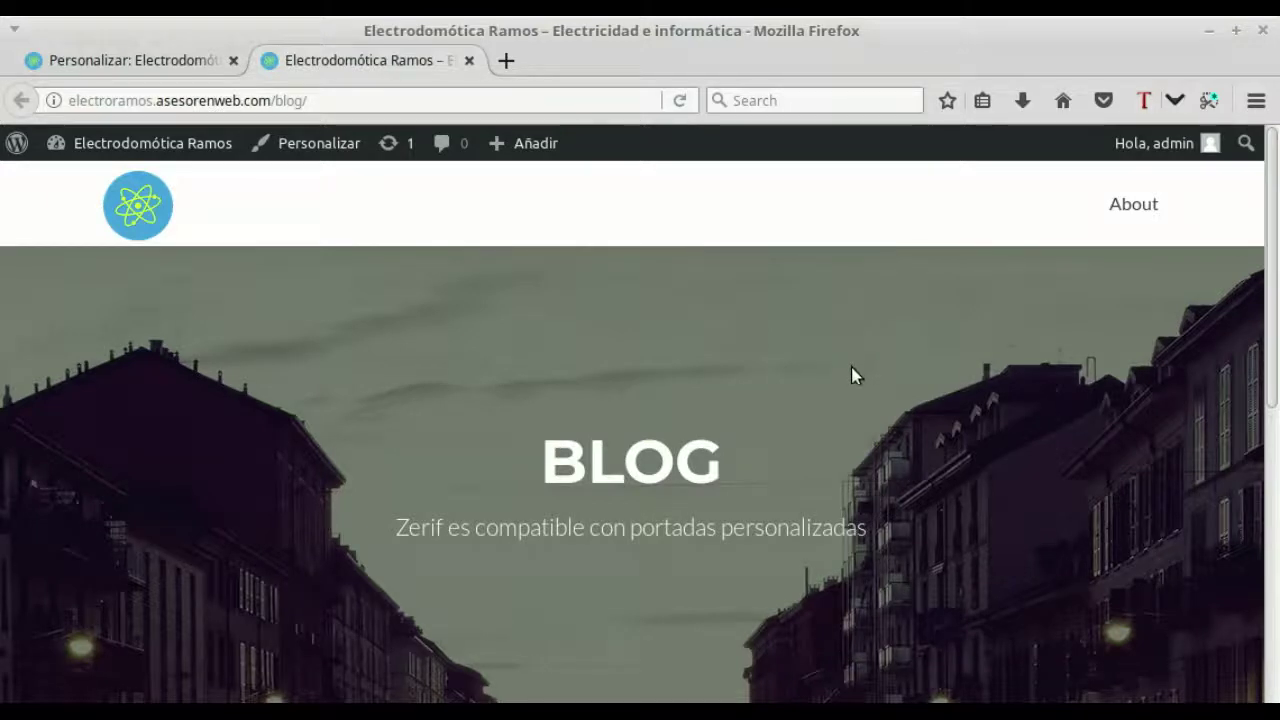
pyautogui.scroll(-3, 852, 368)
pyautogui.scroll(3, 854, 370)
pyautogui.scroll(-5, 854, 376)
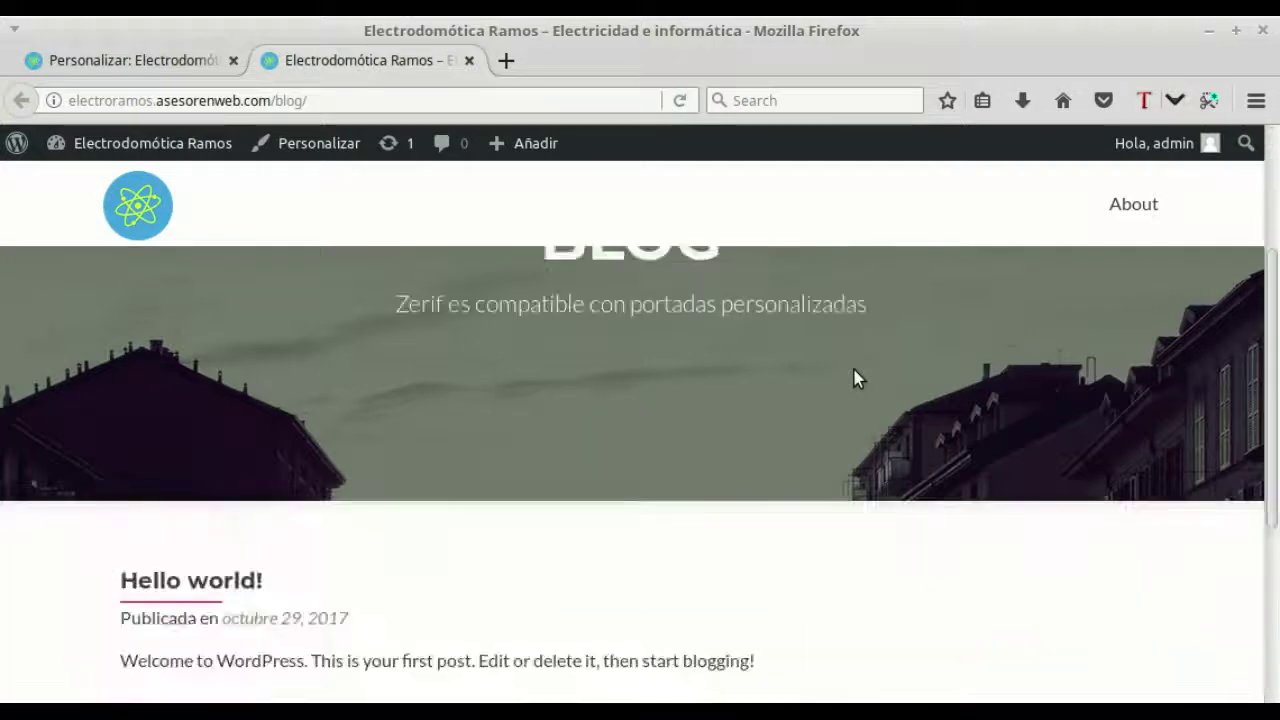
pyautogui.scroll(2, 798, 380)
pyautogui.scroll(4, 799, 381)
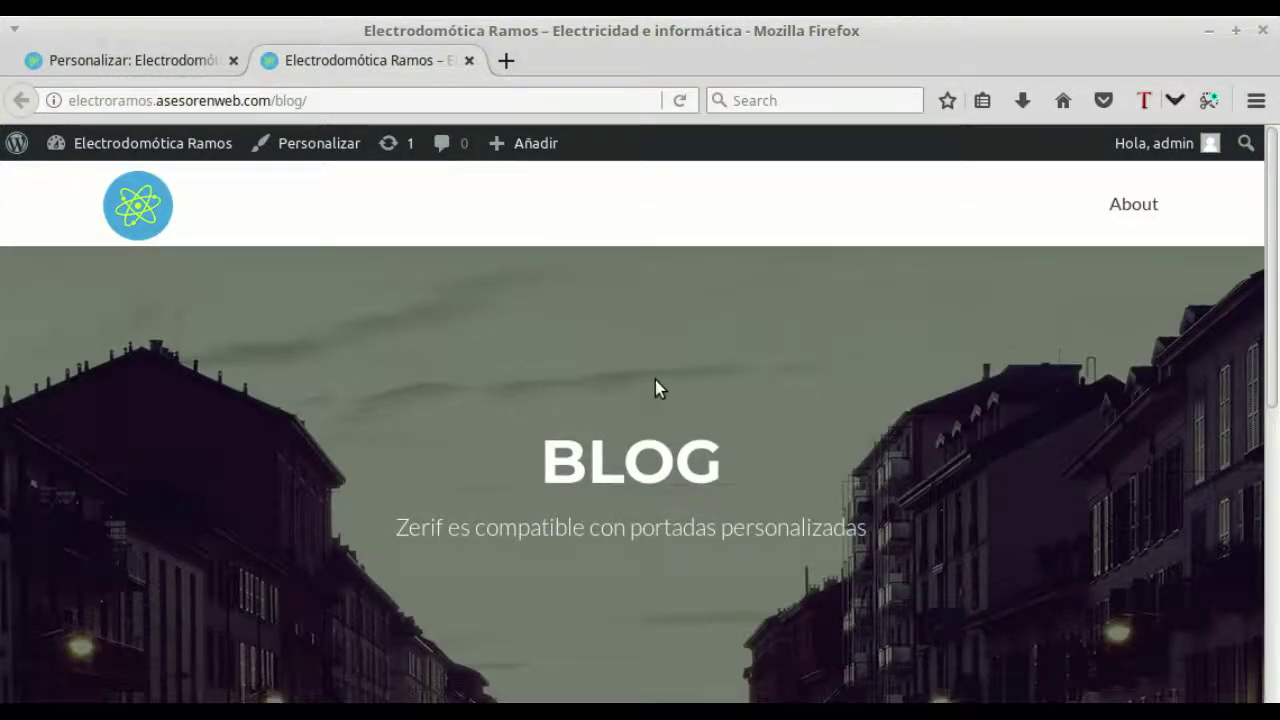
# Return to the Customizer and make the front page show a static page, with About as the Portada.
pyautogui.click(149, 64)
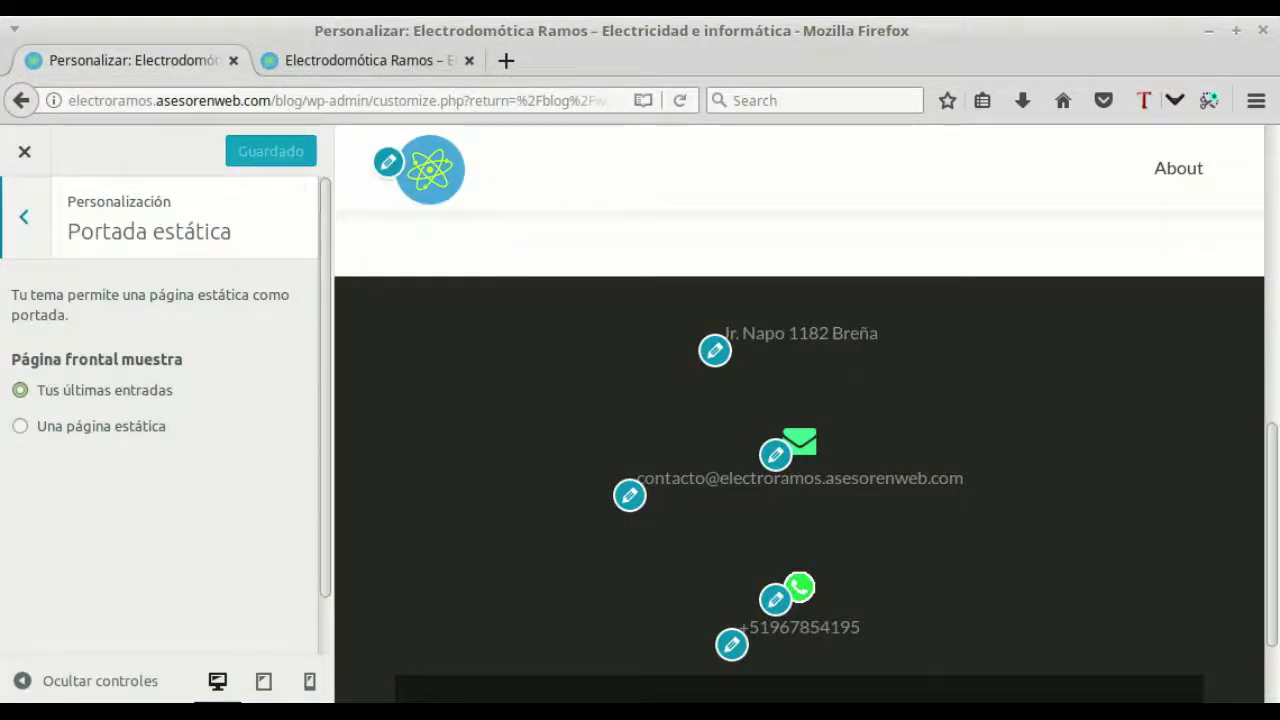
pyautogui.click(21, 427)
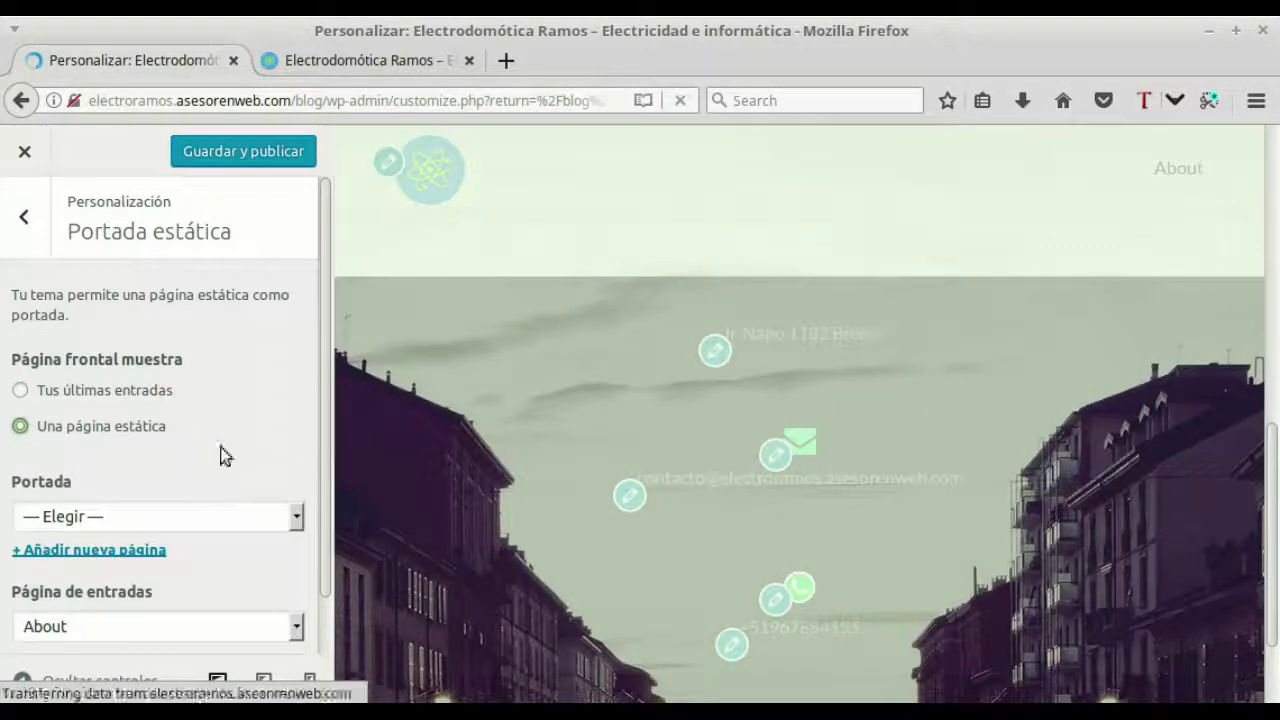
pyautogui.click(295, 516)
pyautogui.scroll(-1, 272, 487)
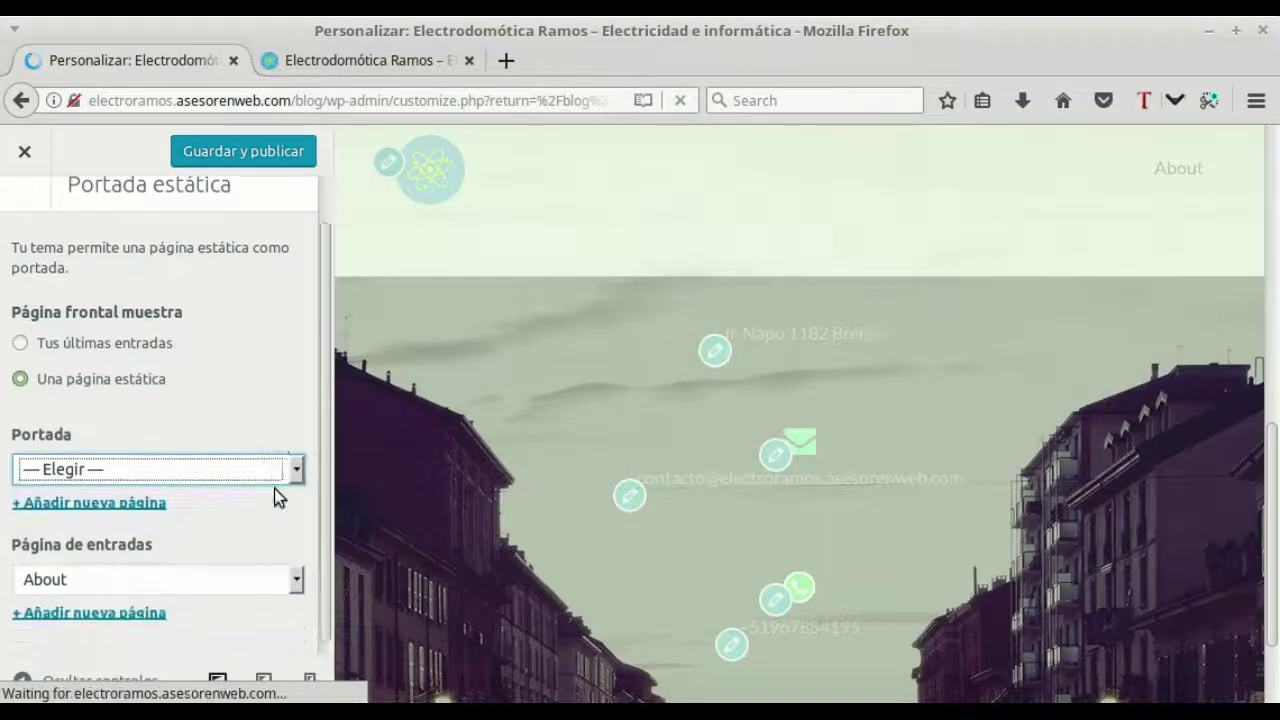
pyautogui.click(295, 469)
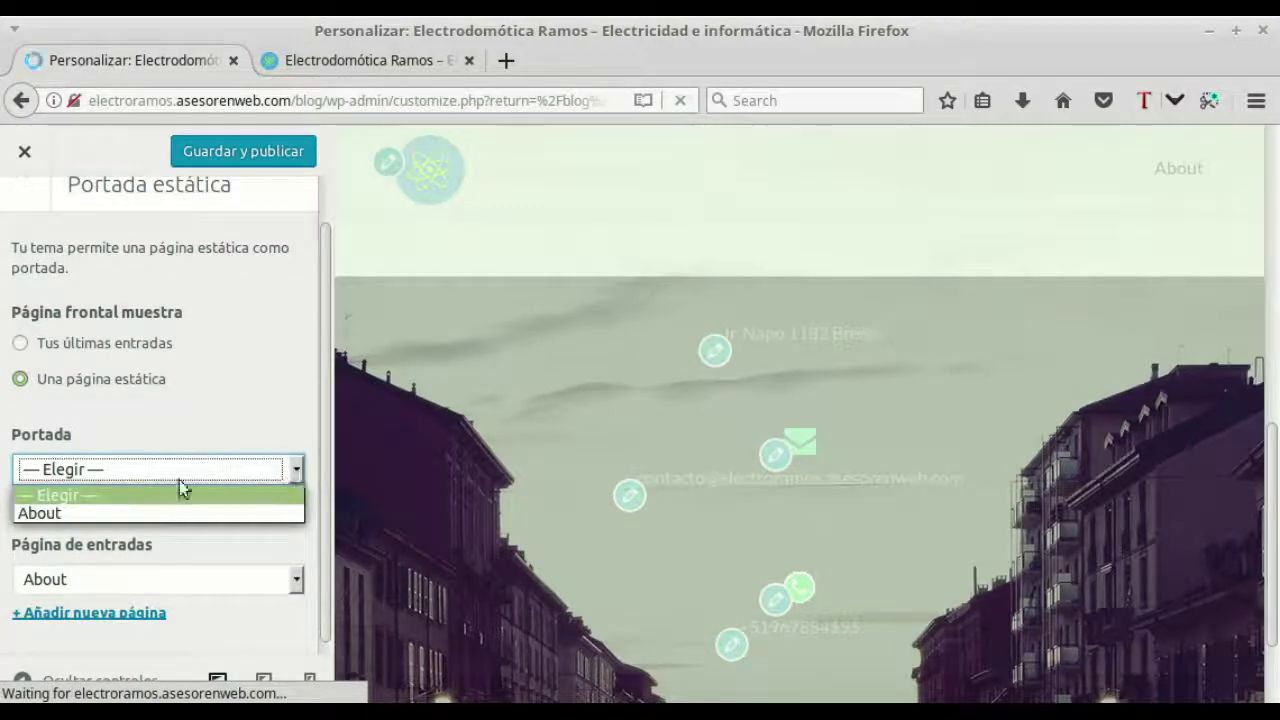
pyautogui.click(119, 514)
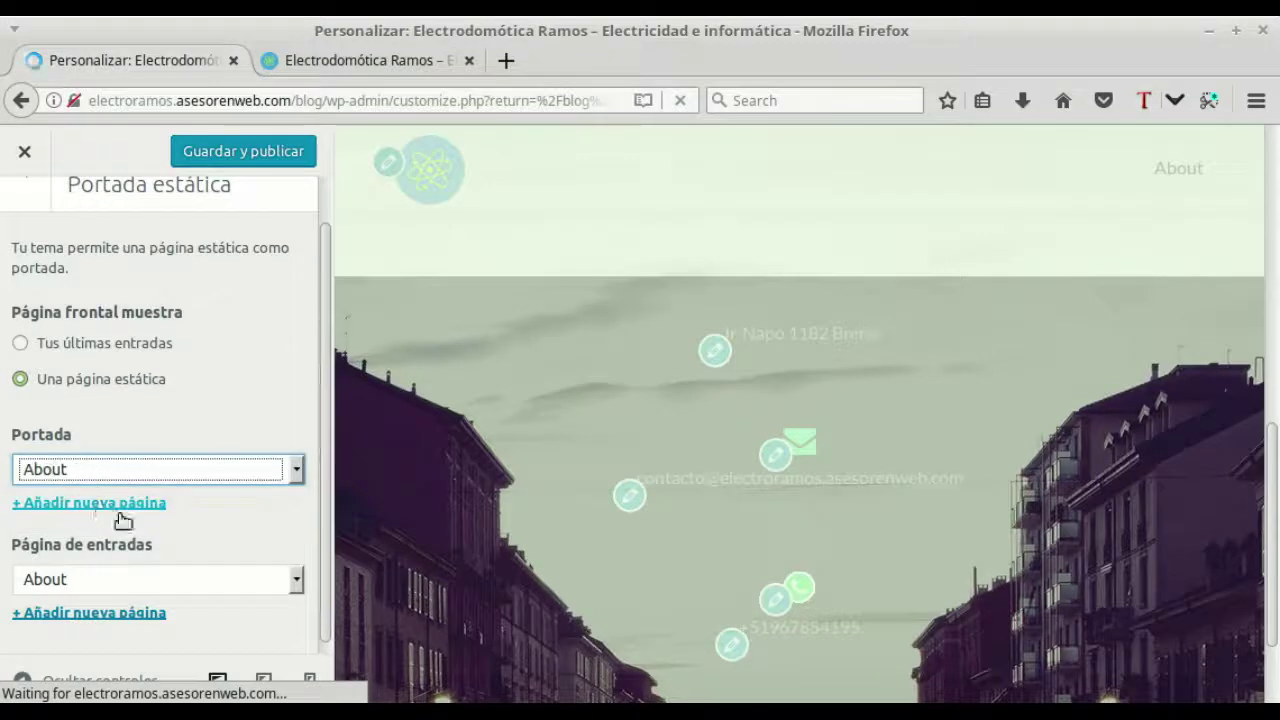
# Select About as the Página de entradas, then save and publish the static front page settings.
pyautogui.click(298, 583)
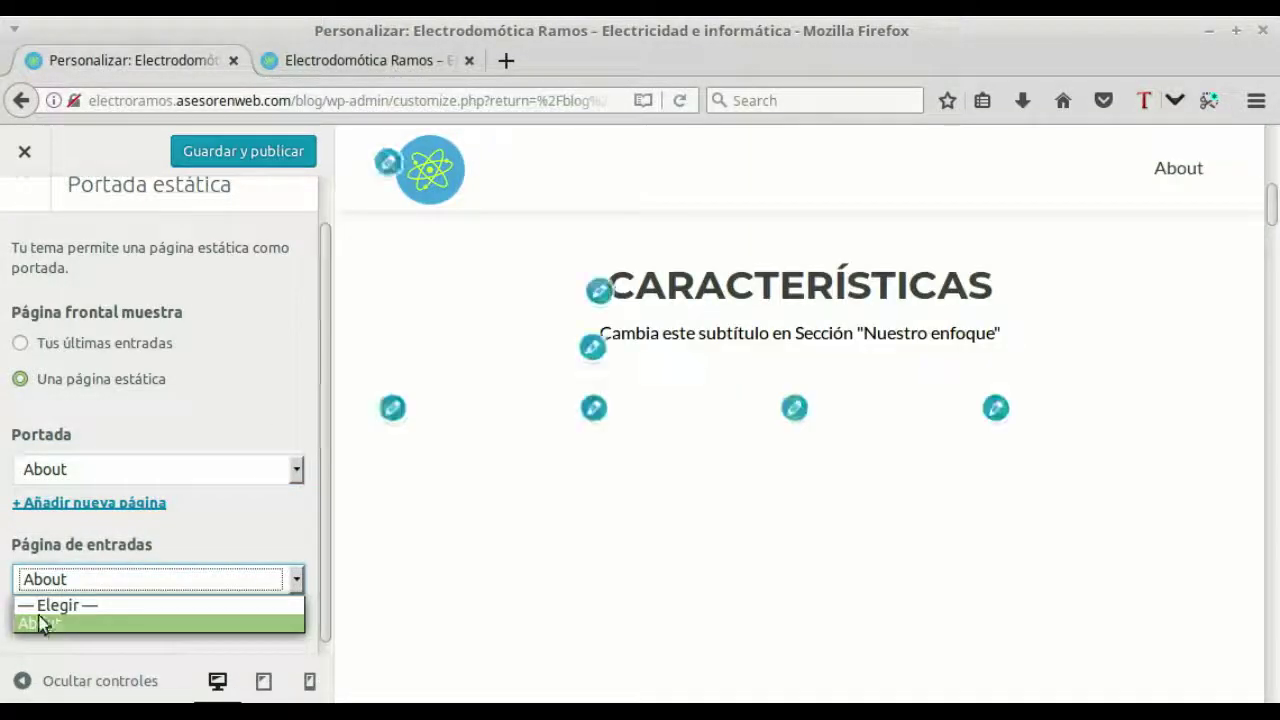
pyautogui.click(45, 624)
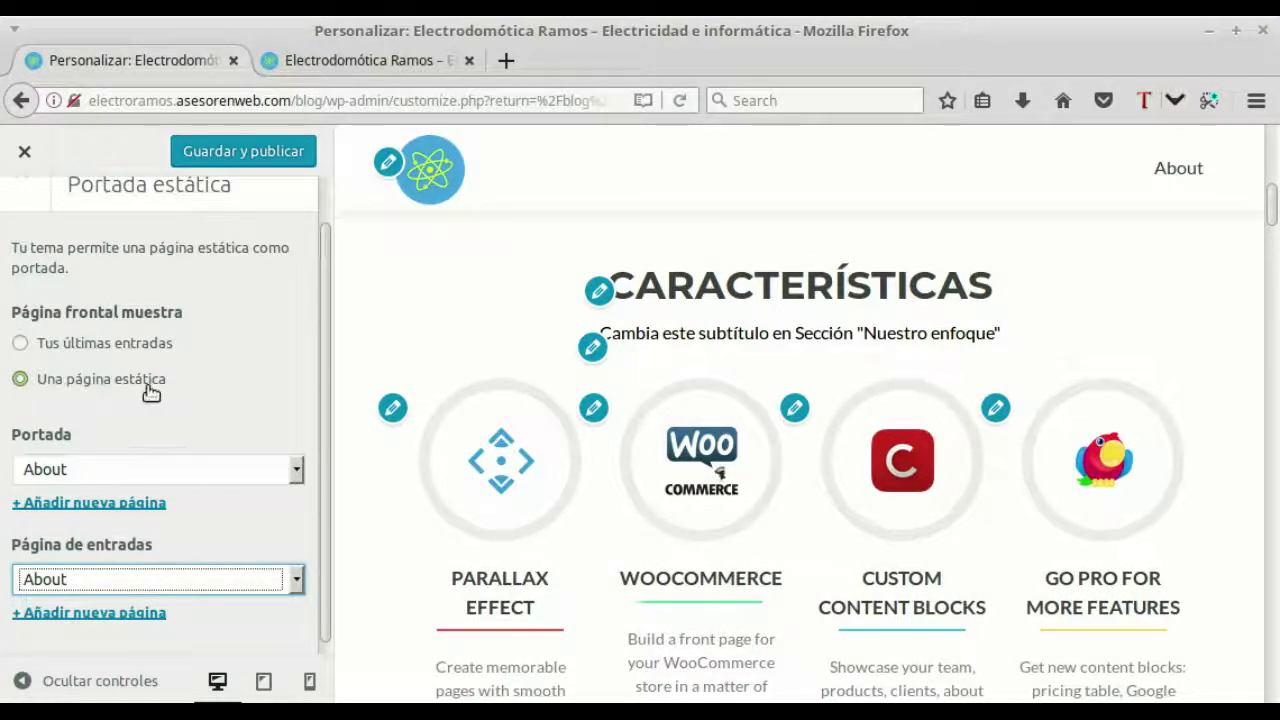
pyautogui.click(386, 62)
pyautogui.click(162, 66)
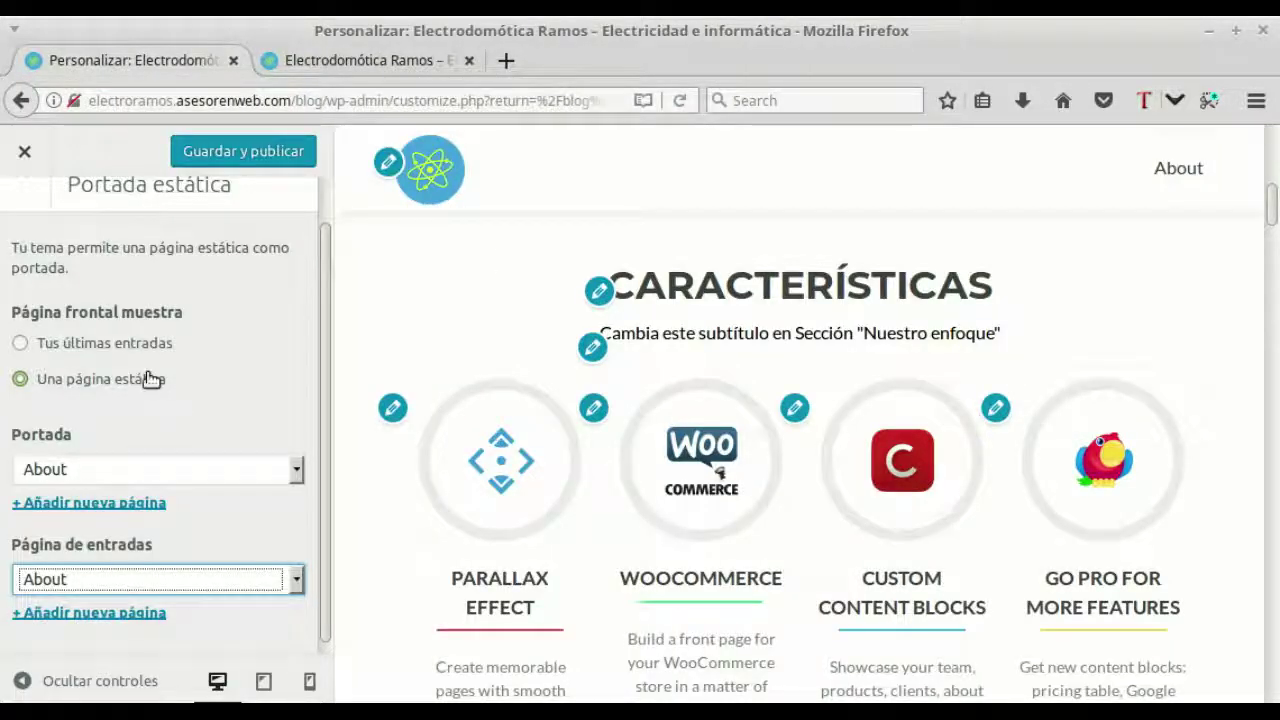
pyautogui.click(260, 166)
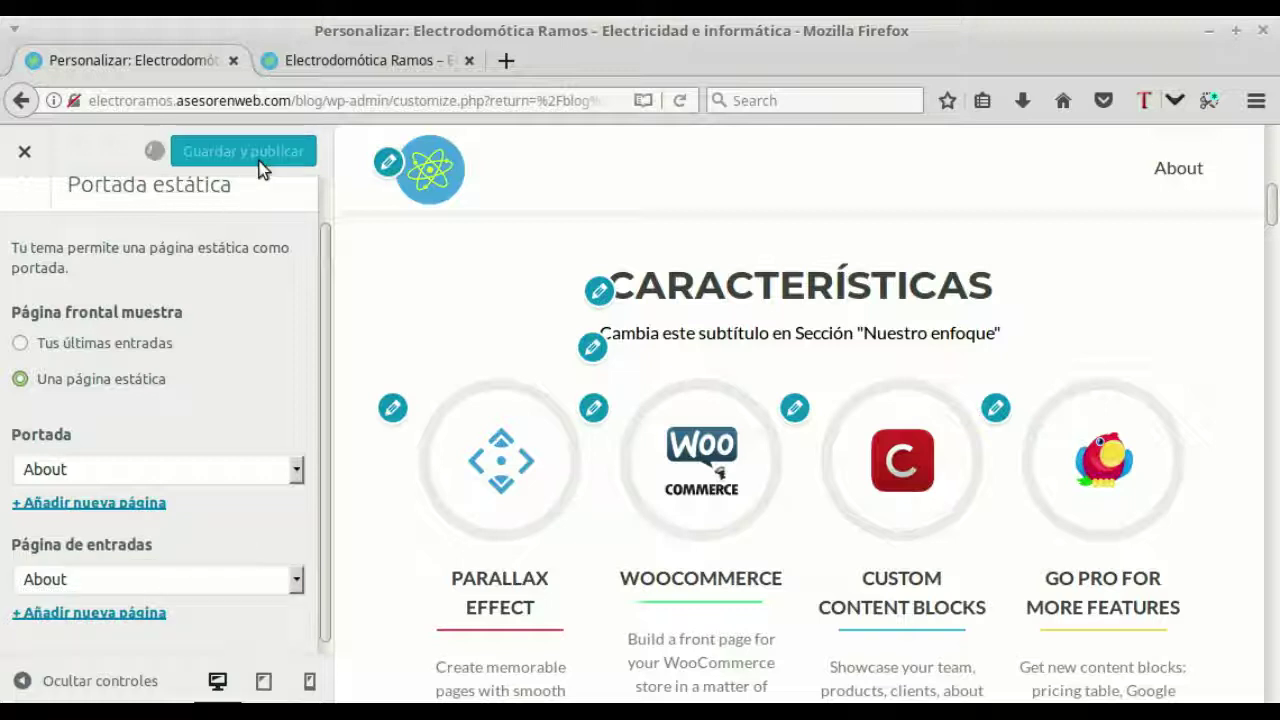